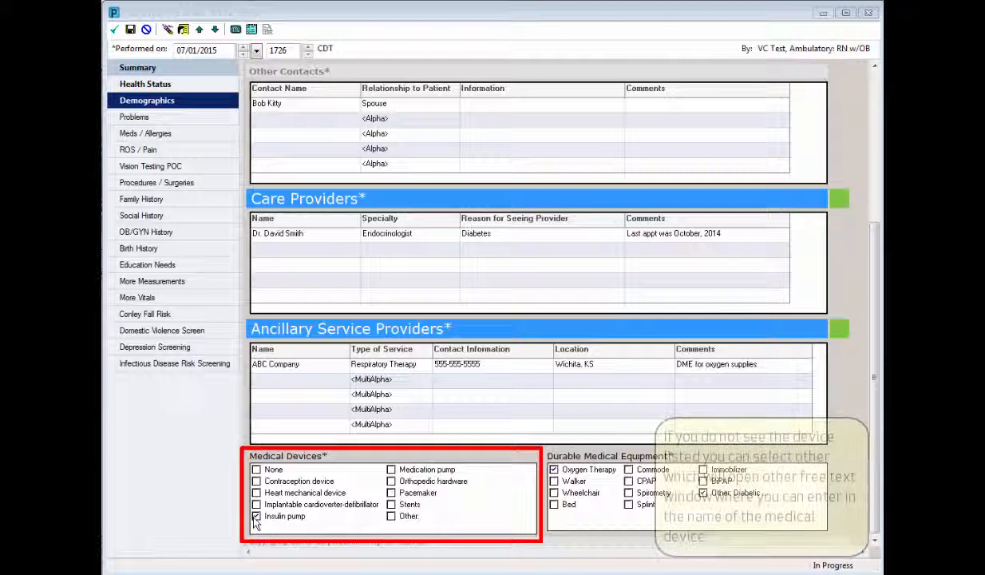
- Record an additional medical device under Other in Medical Devices with the text "other medical device"
left_click(391, 517)
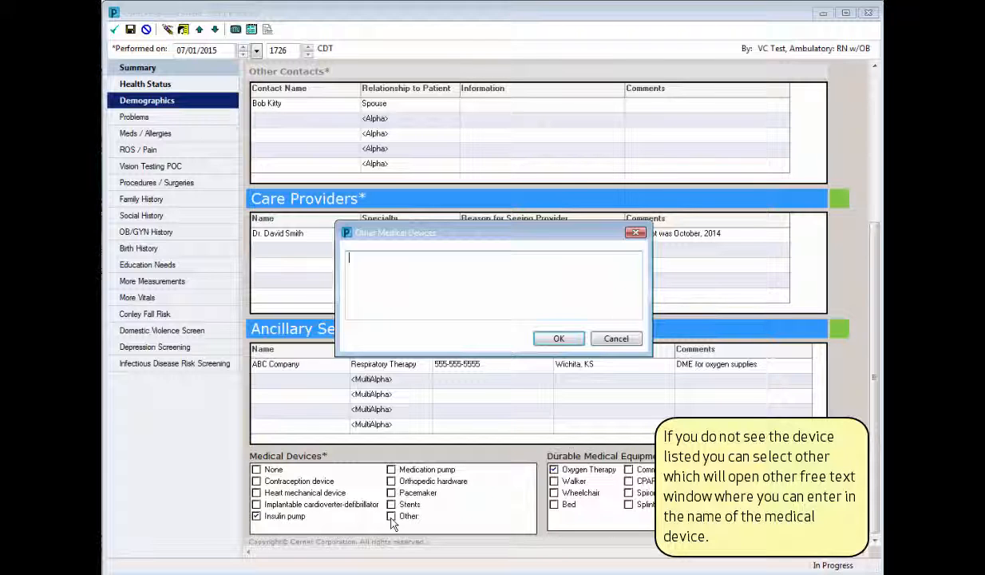
type("other medical device")
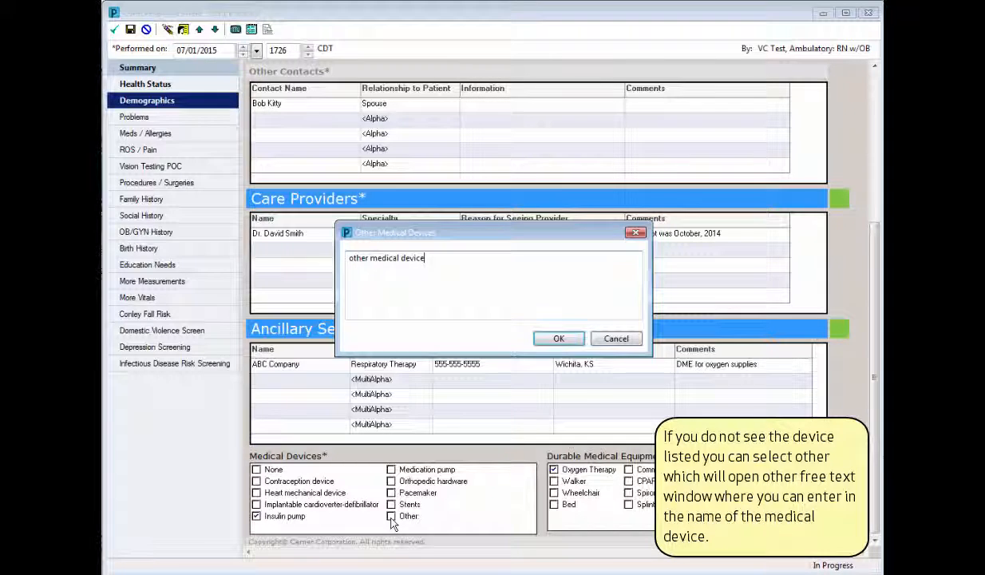
left_click(558, 338)
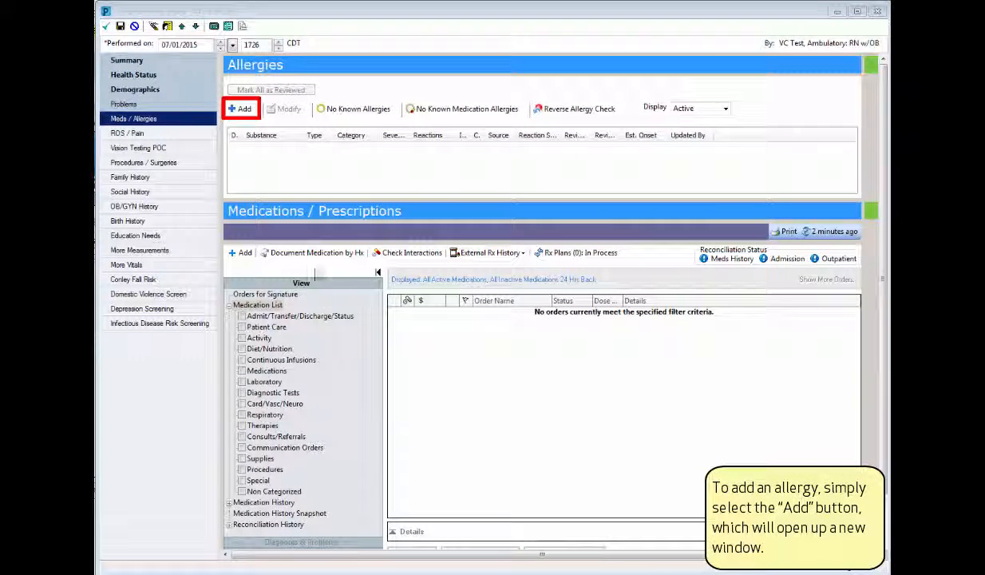
- Start a new allergy entry, look up and choose Darvon as the substance, and set its category to Drug
left_click(244, 112)
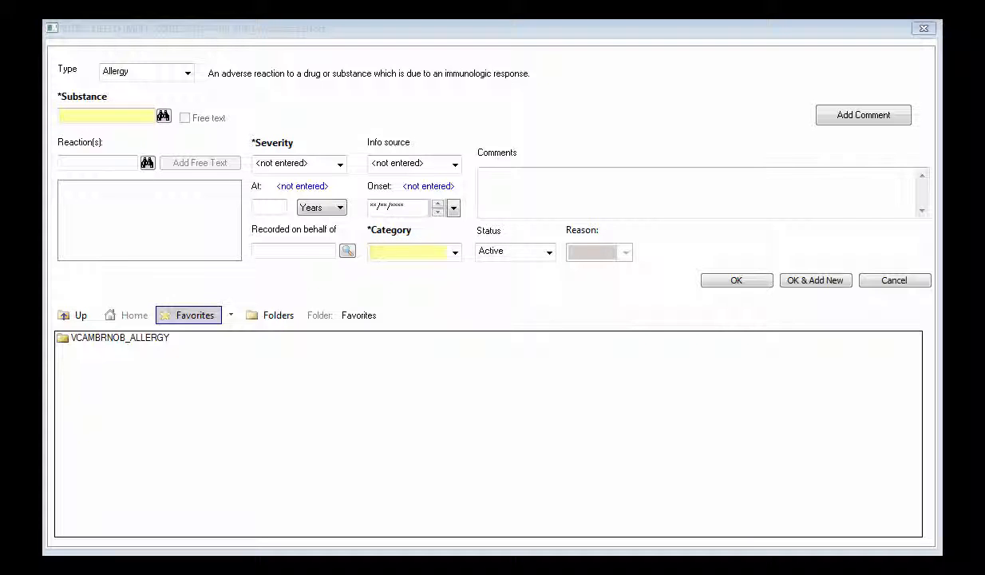
left_click(67, 117)
type("ca")
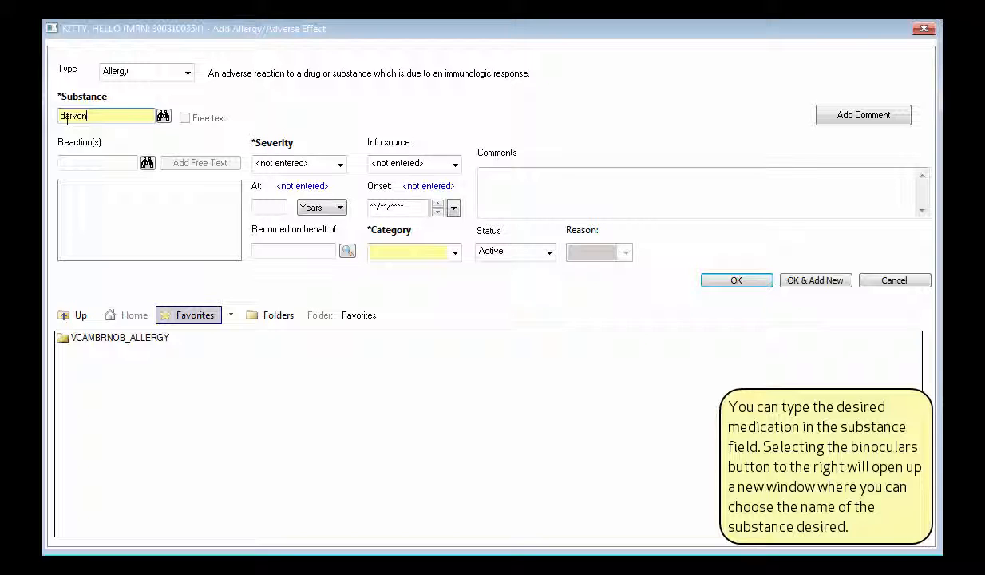
left_click(163, 116)
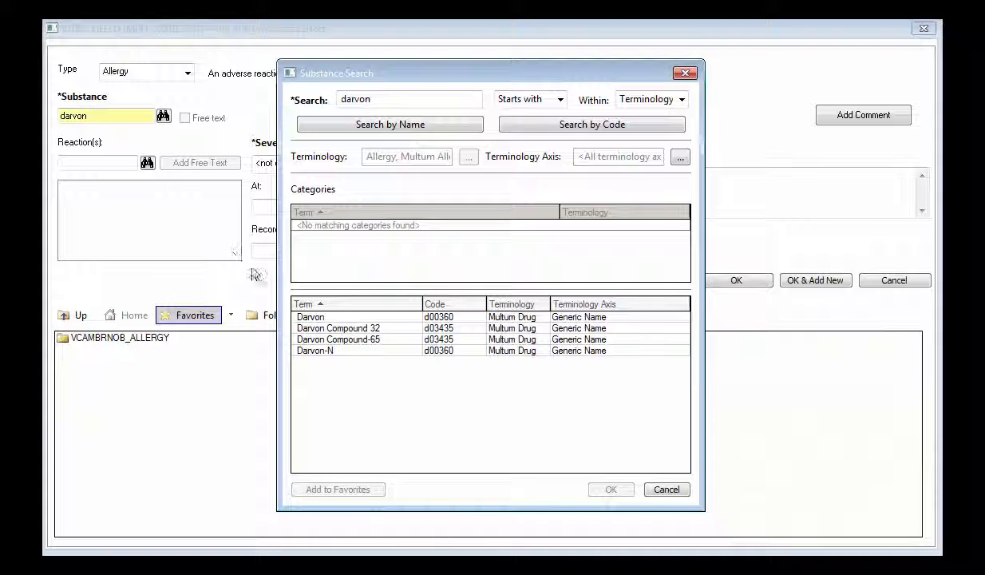
left_click(305, 317)
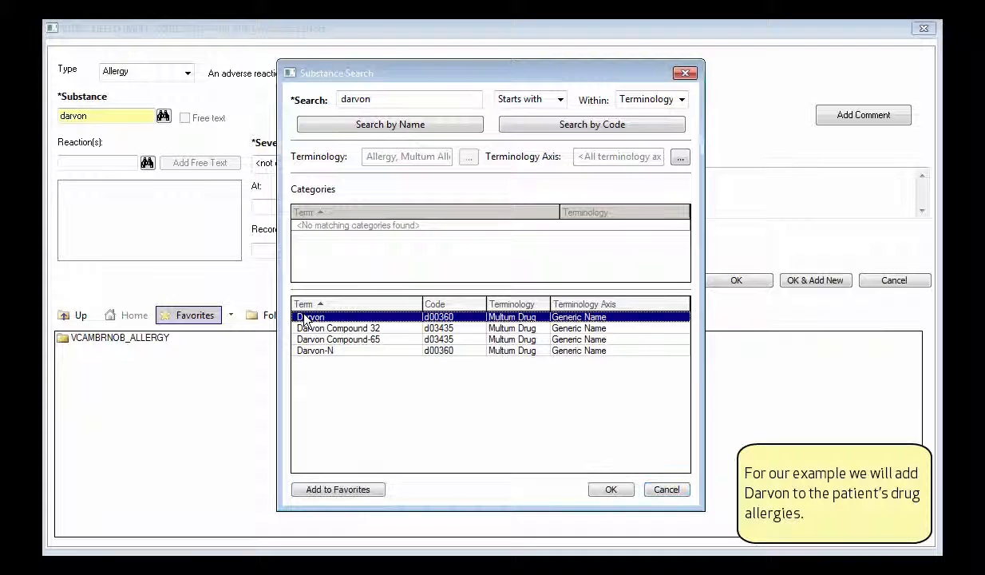
left_click(610, 489)
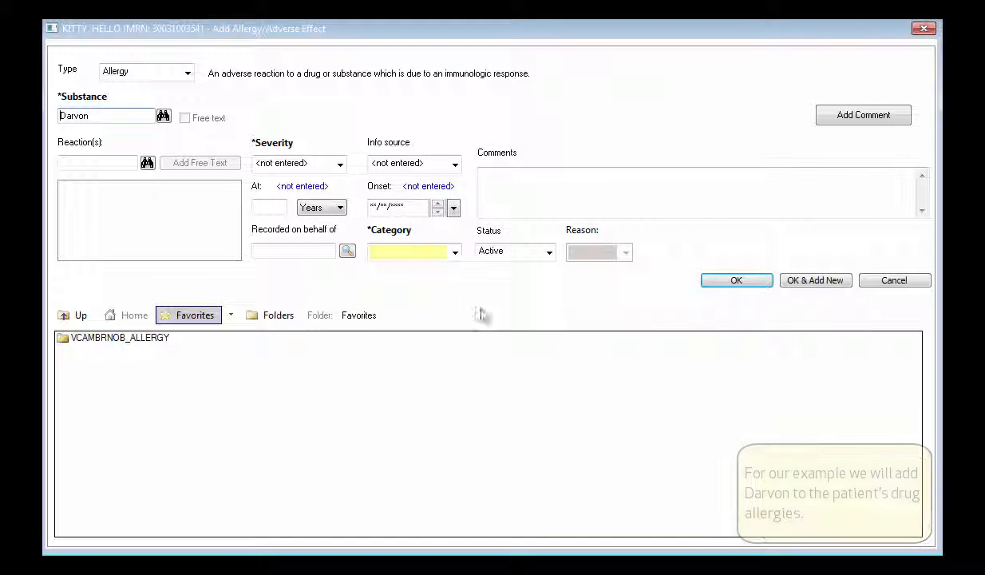
left_click(454, 254)
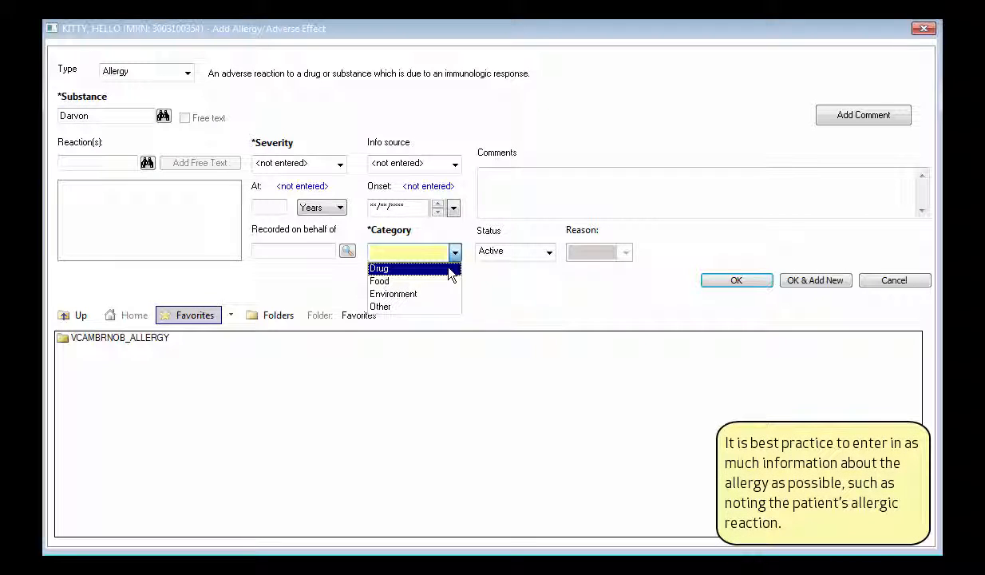
left_click(448, 269)
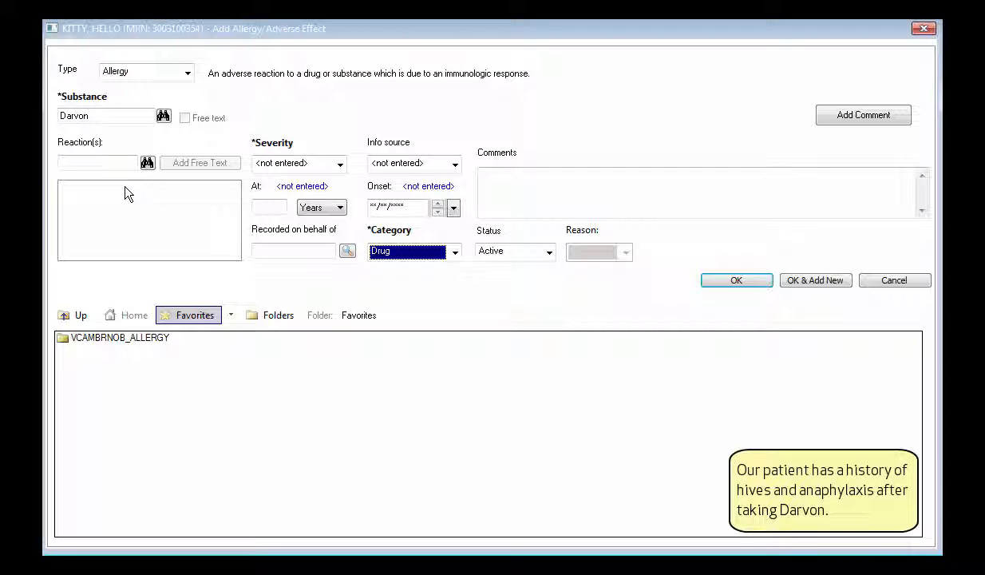
- Add Anaphylaxis and Hives from the Common Allergy Reactions folder to the Darvon allergy, and save it while continuing to a new entry
left_click(111, 163)
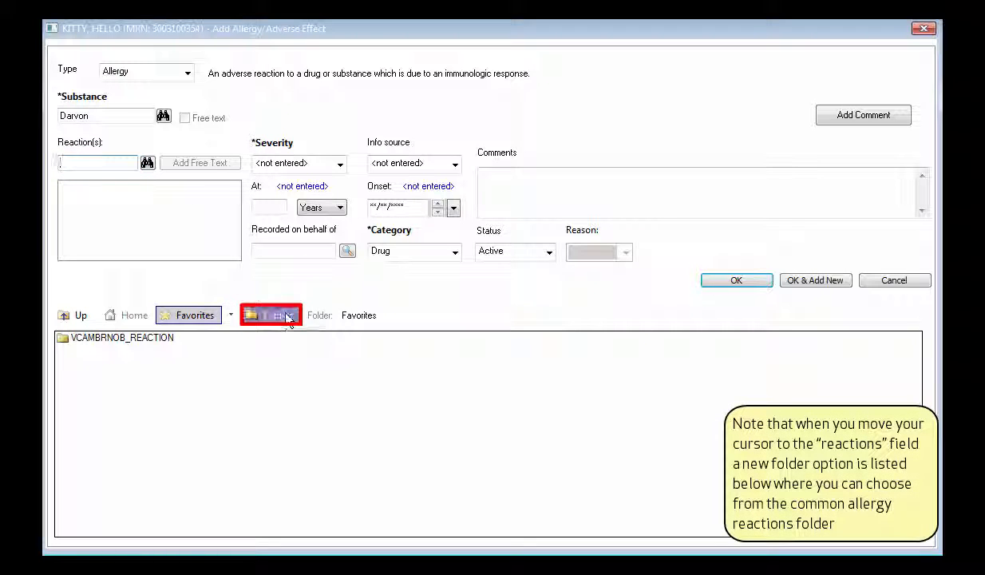
left_click(289, 317)
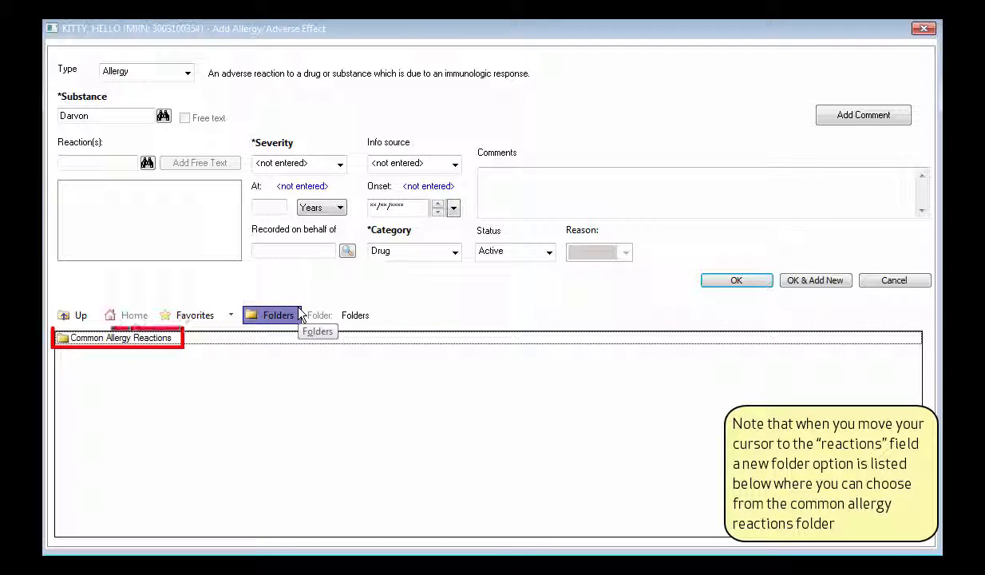
double_click(157, 340)
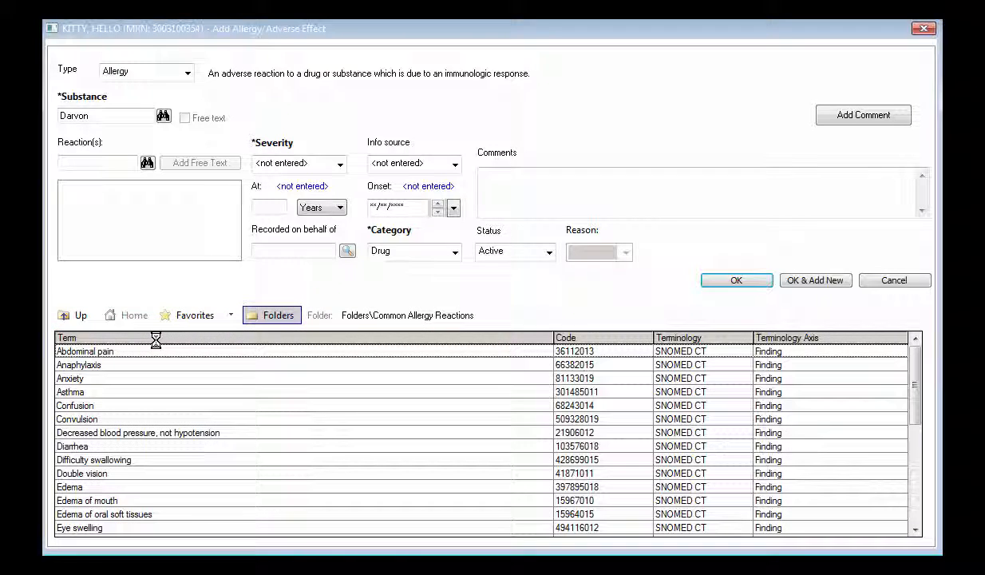
double_click(120, 366)
scroll(135, 459, "down", 1)
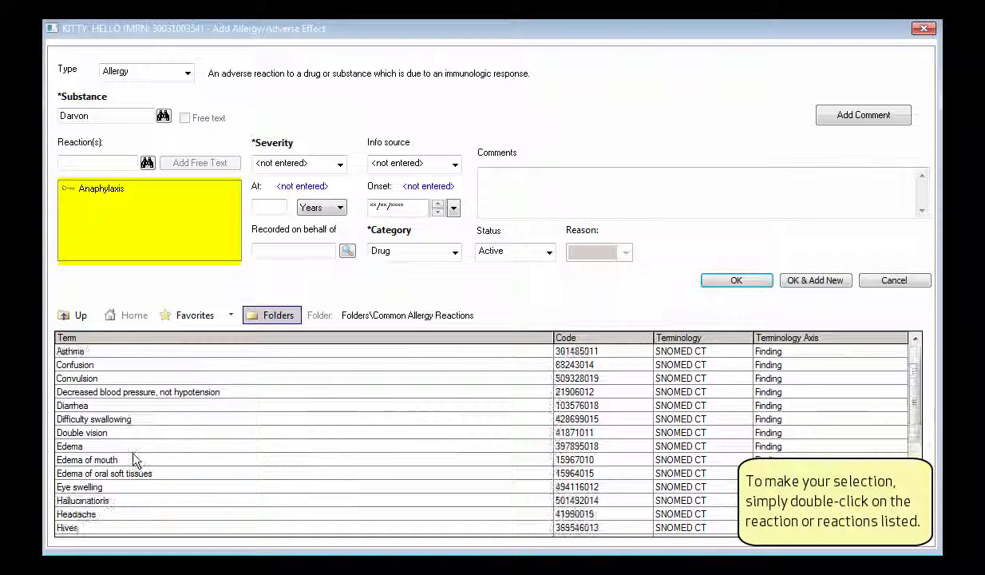
double_click(116, 528)
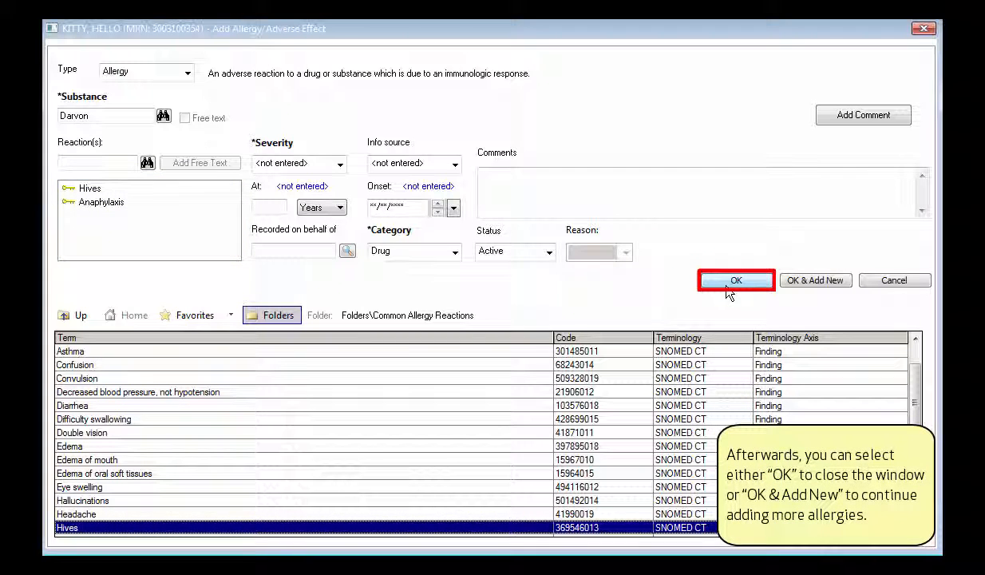
left_click(805, 282)
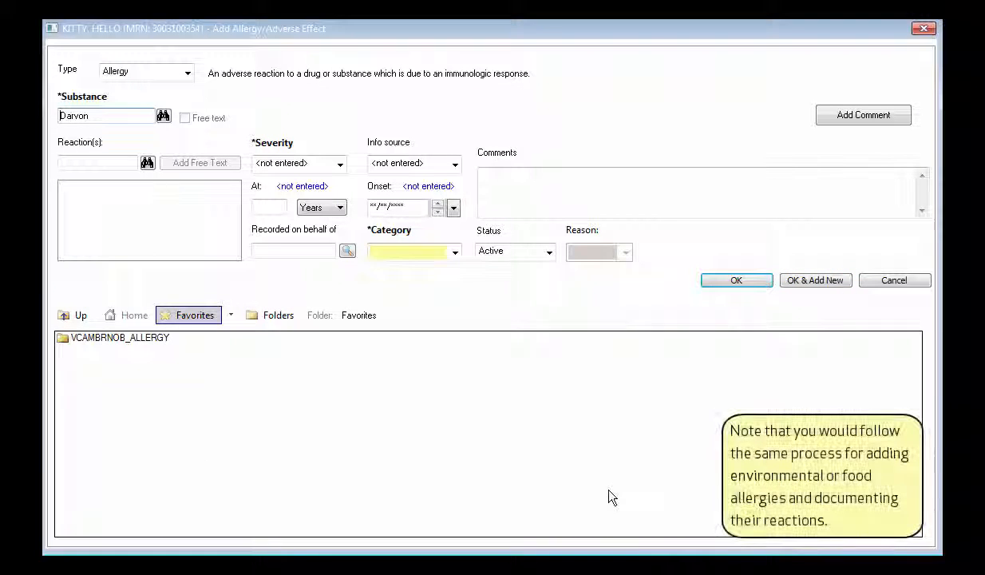
left_click(454, 253)
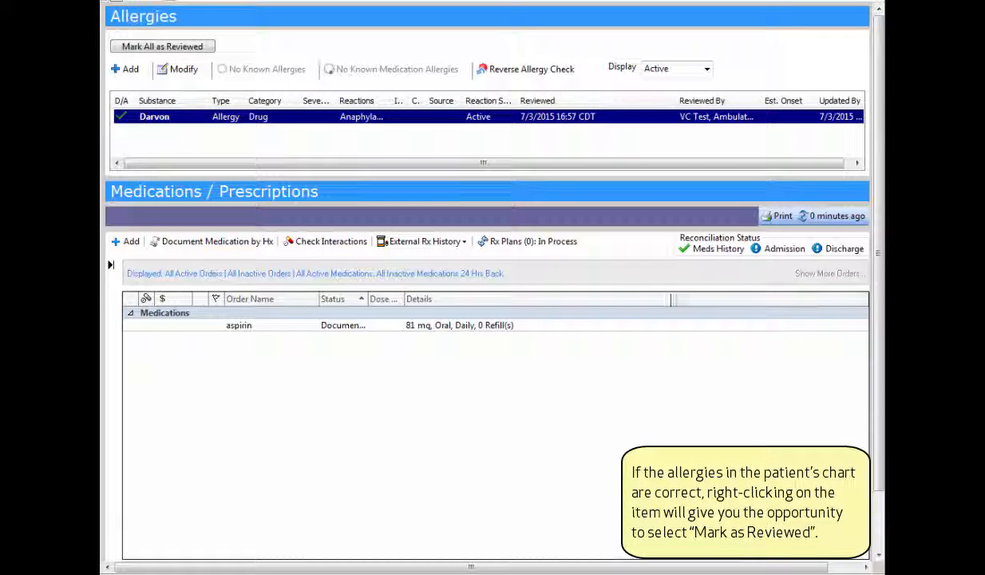
- Mark the Darvon allergy in the patient's allergy list as reviewed
right_click(369, 123)
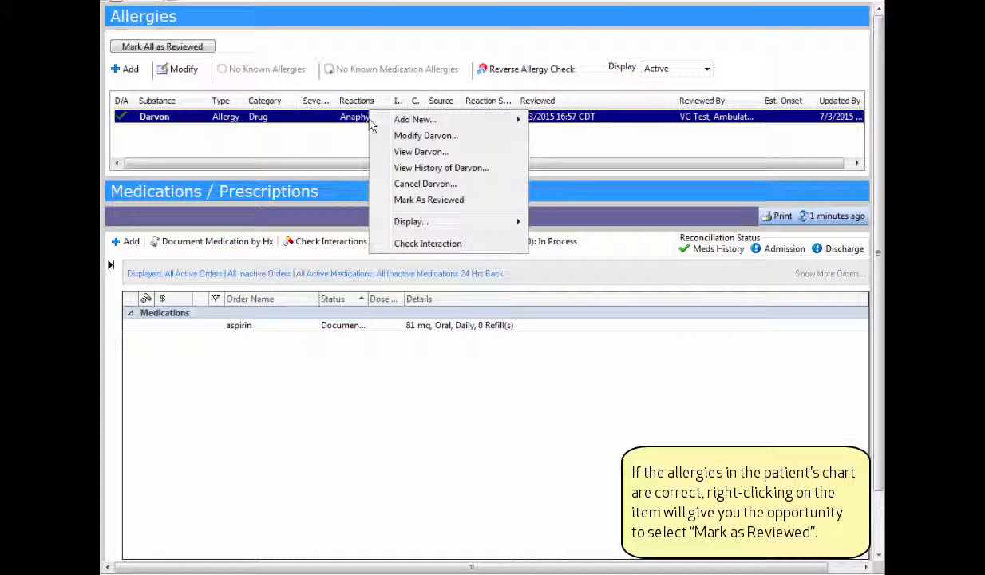
left_click(397, 201)
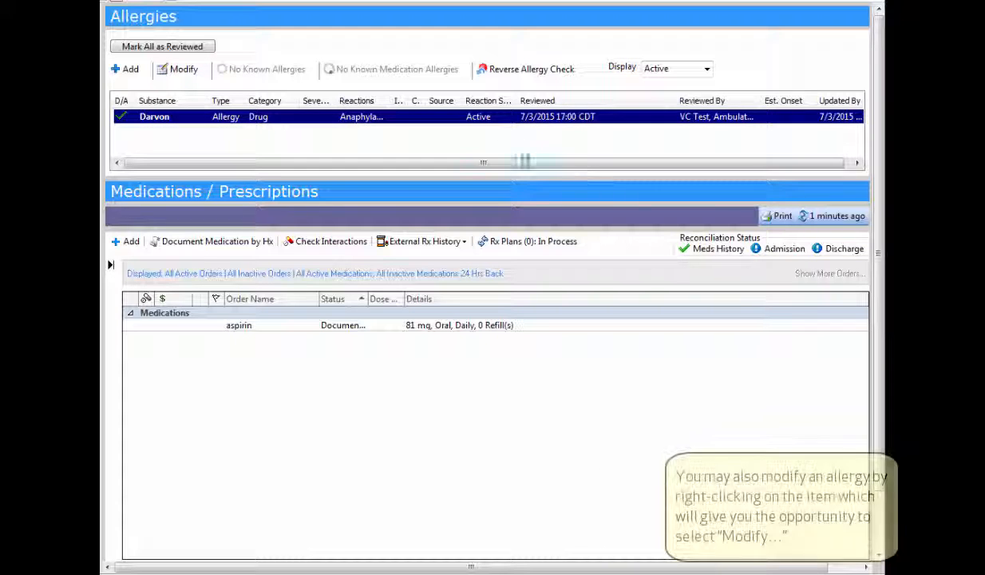
- Modify the Darvon allergy, setting the severity to Severe and the info source to Patient, and save it
right_click(331, 120)
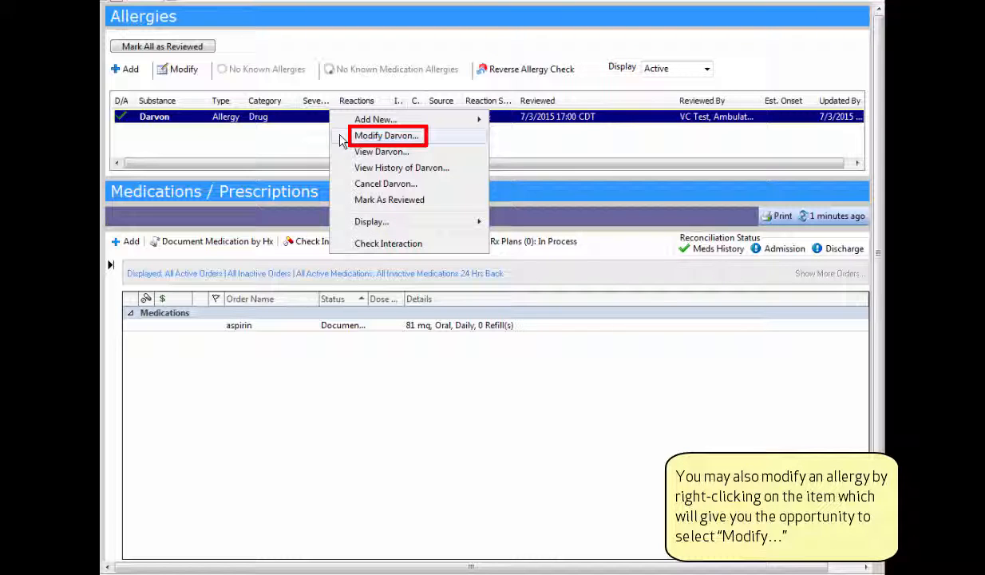
left_click(343, 137)
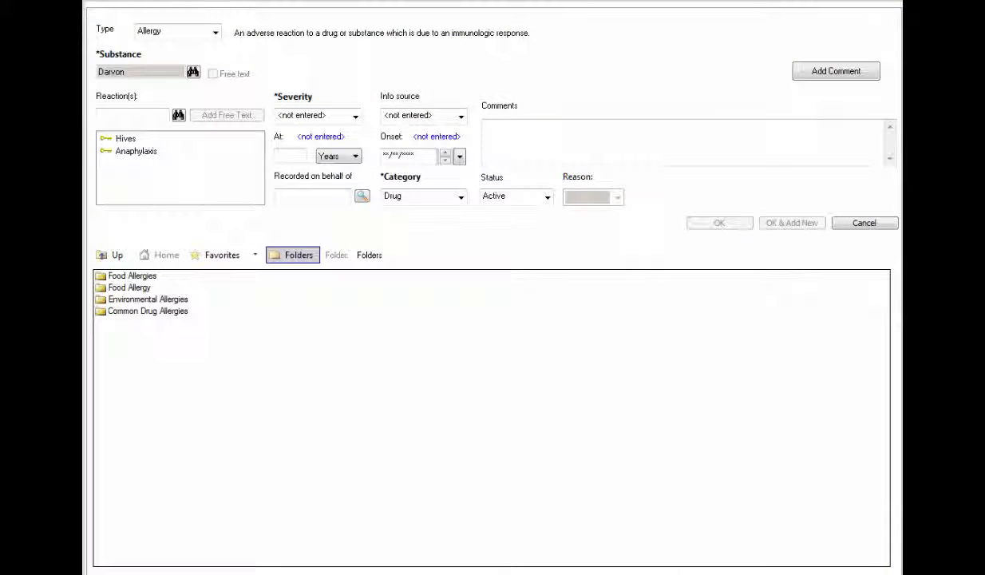
left_click(355, 116)
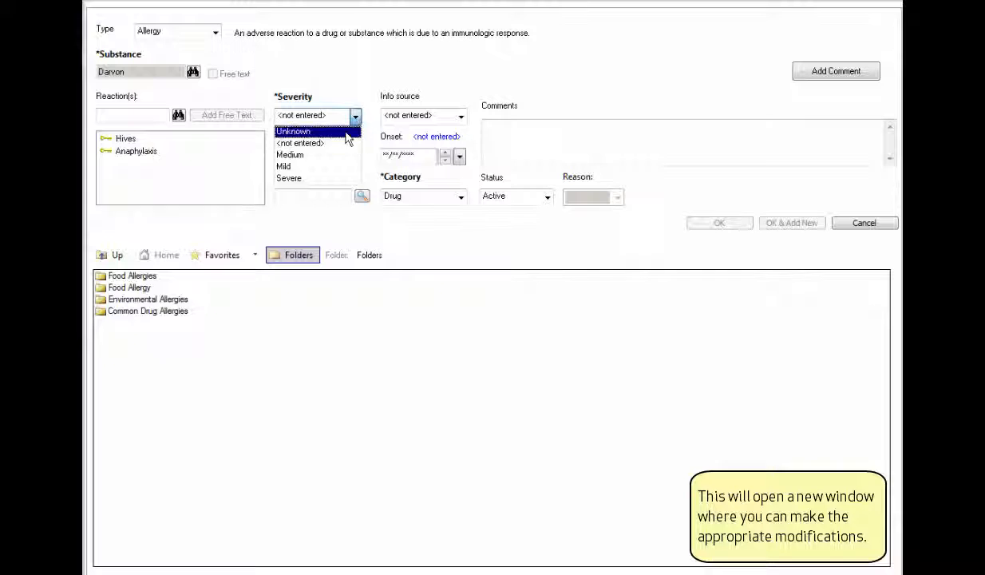
left_click(323, 178)
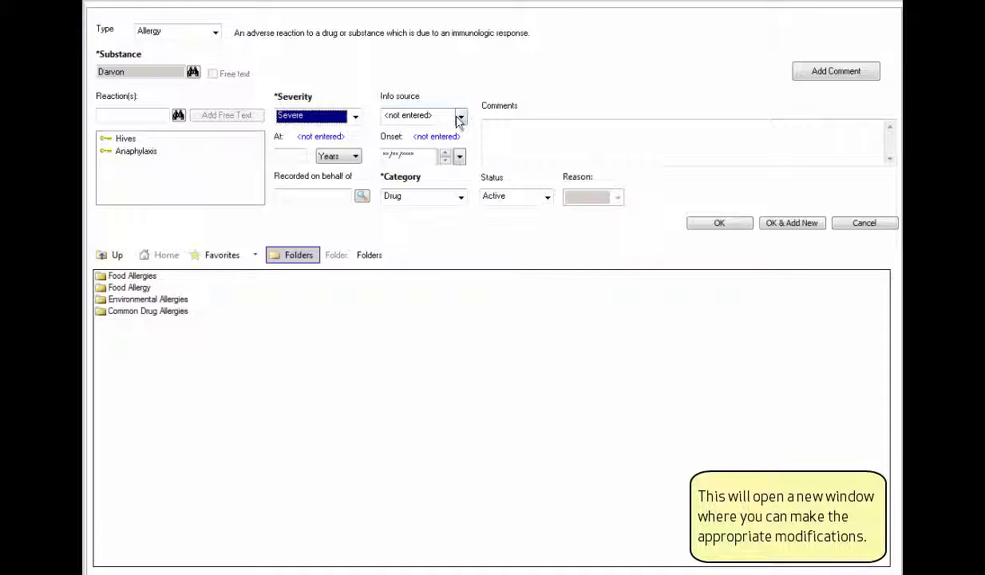
left_click(460, 118)
left_click(431, 154)
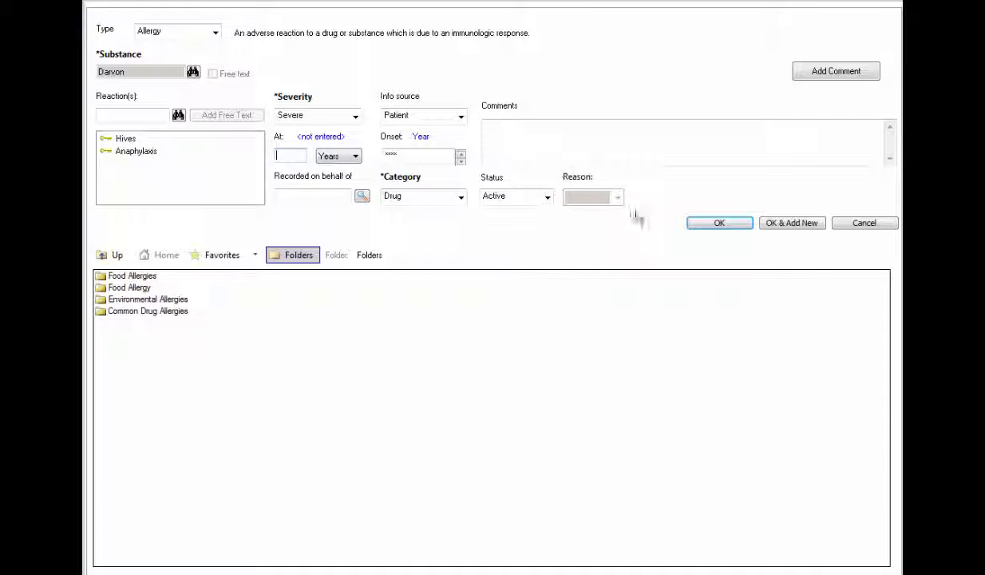
left_click(719, 224)
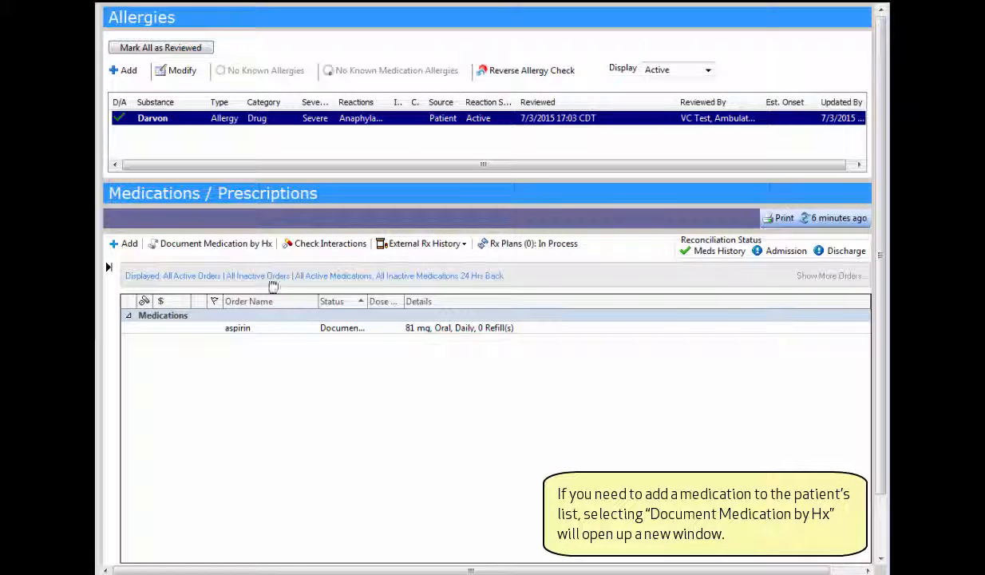
- Document acetaminophen 325 mg oral tablet by history from Common Home Meds (A-C), as 2 tabs, Oral, q4hr, as needed for pain, # 120 tabs
left_click(212, 243)
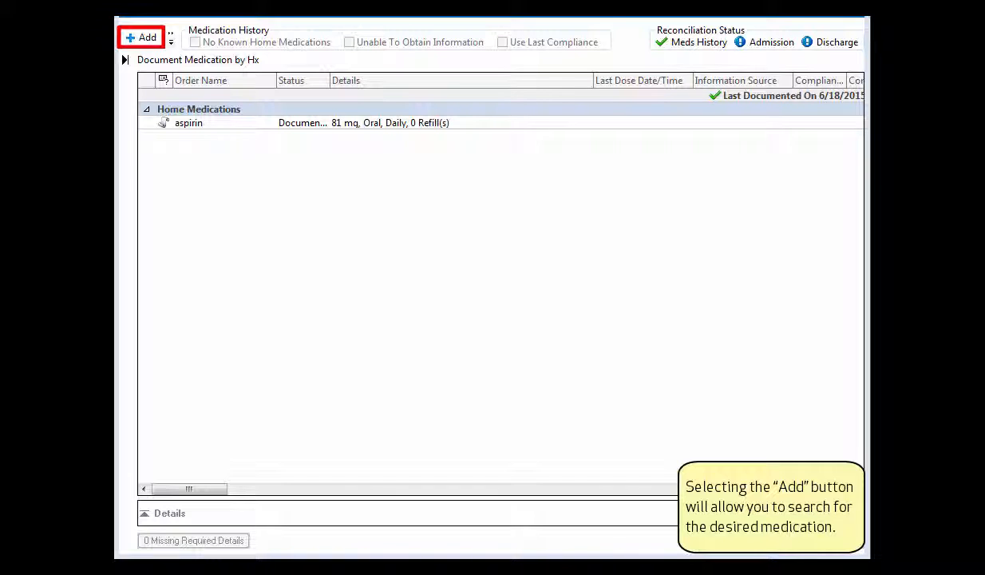
left_click(146, 38)
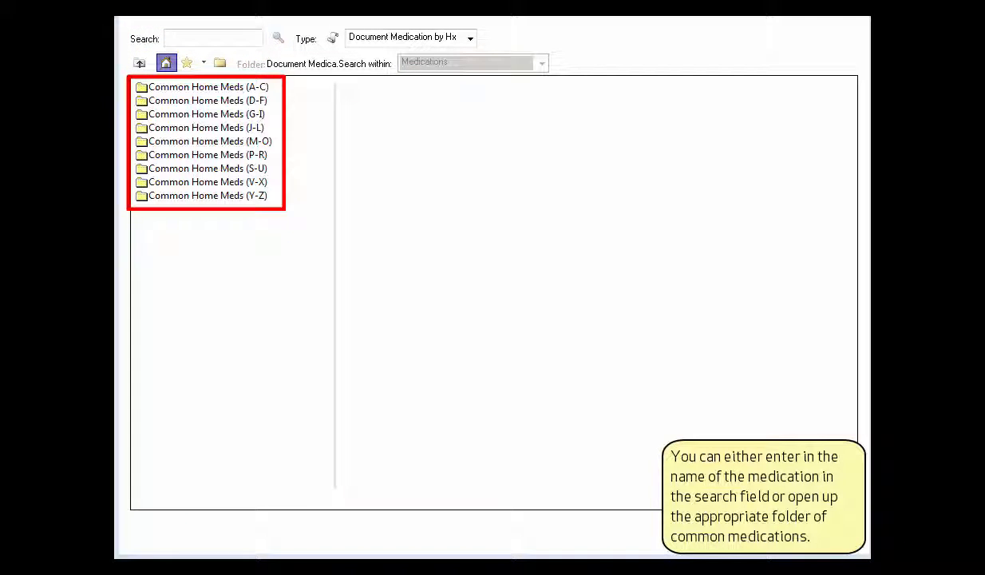
left_click(169, 91)
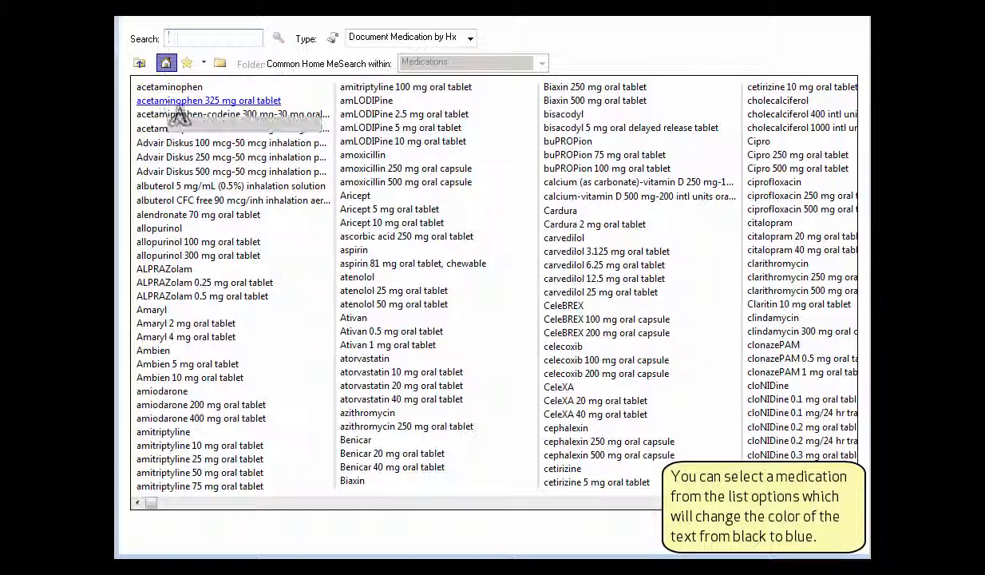
left_click(168, 101)
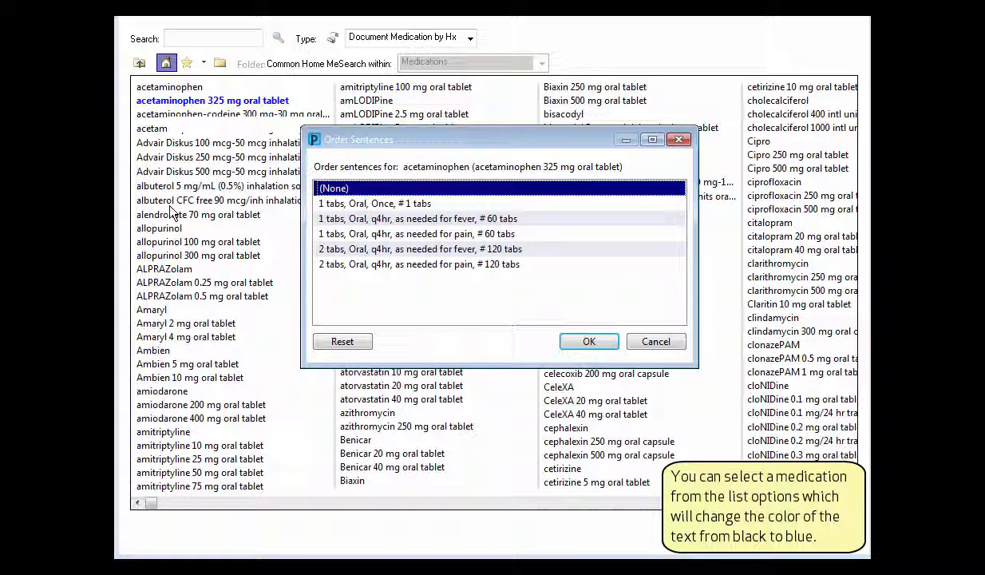
left_click(330, 267)
left_click(588, 340)
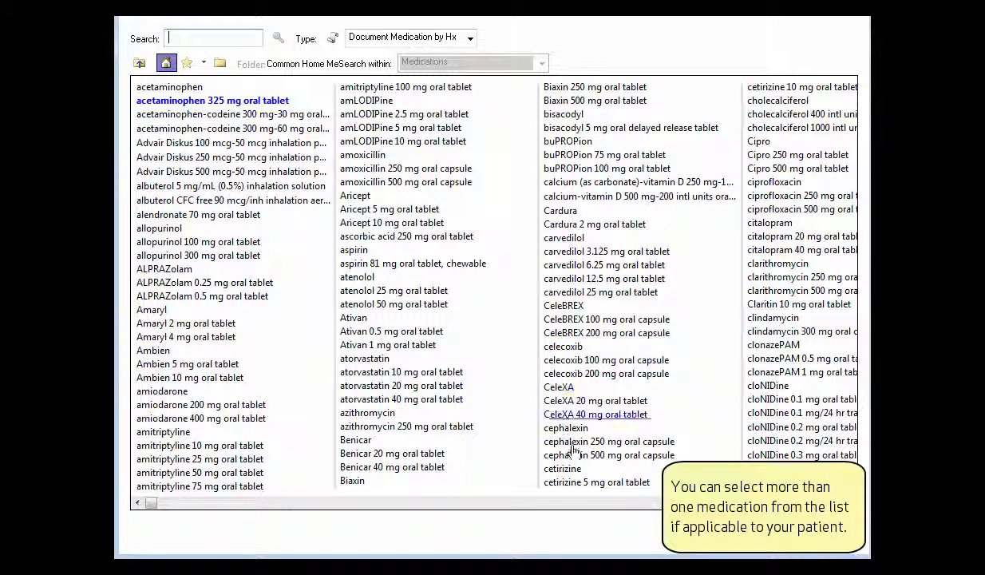
- Add cetirizine 5 mg oral tablet as 1 tabs, Oral, Daily, as needed for allergy symptoms, # 30 tabs, and finish the medication selection
left_click(563, 483)
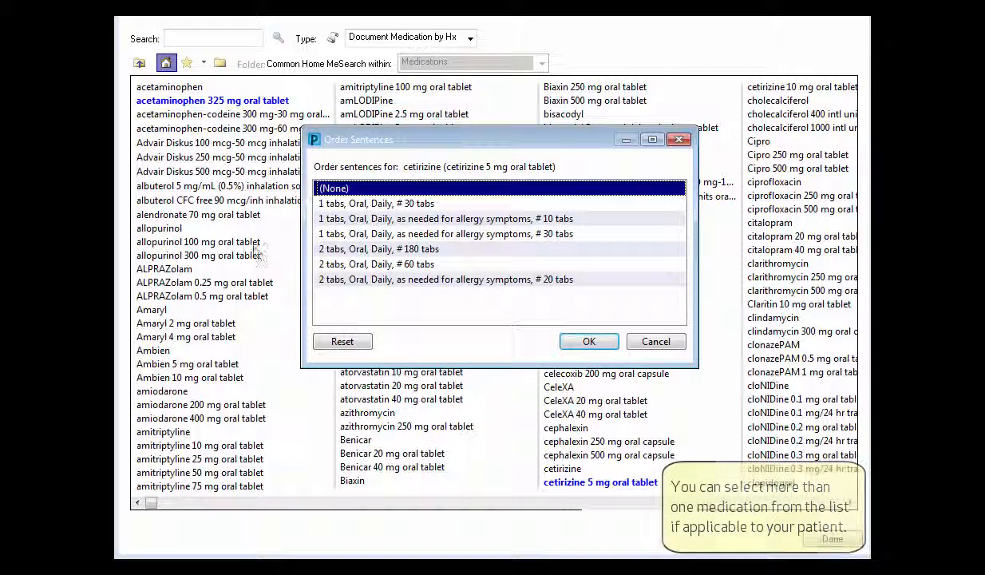
left_click(321, 233)
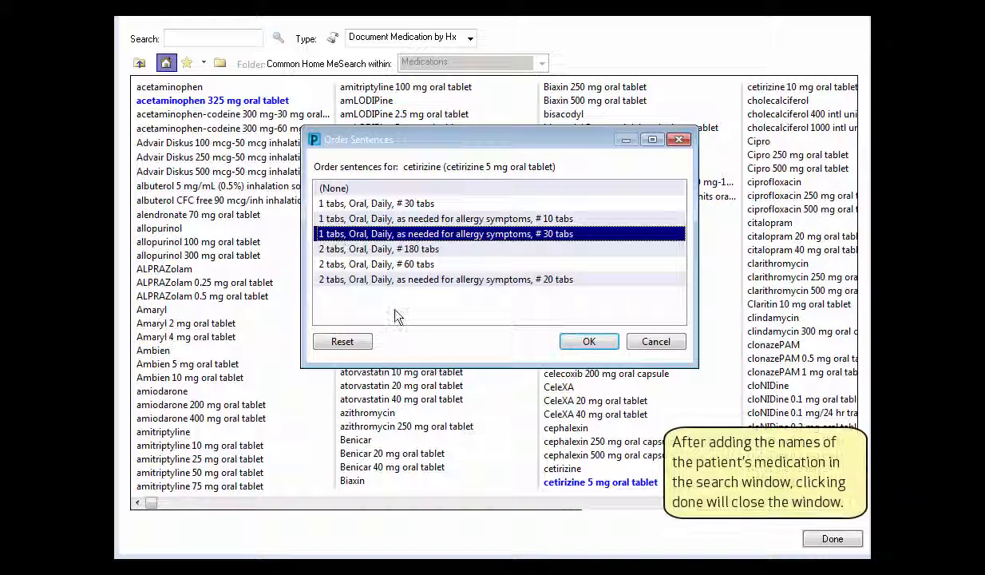
left_click(582, 342)
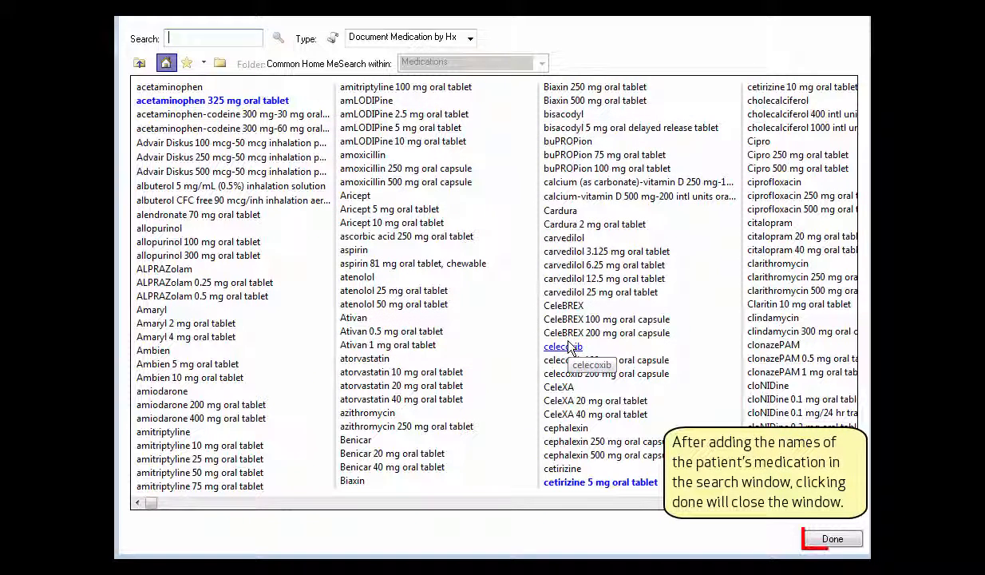
left_click(830, 540)
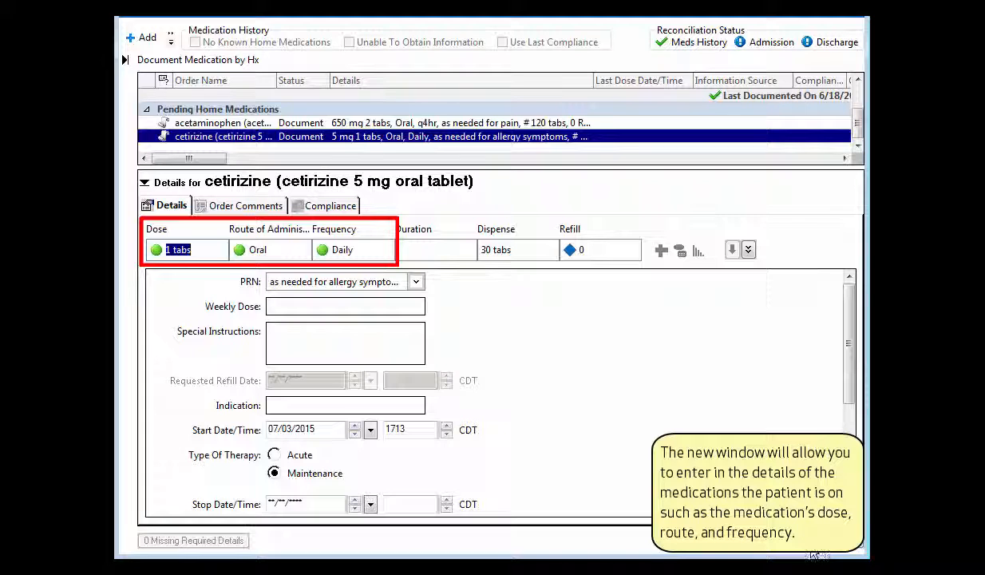
- Clear cetirizine's dispense quantity, chart its compliance with a last dose of 07/03/2015 at 0730, and document the medication history
left_click(515, 250)
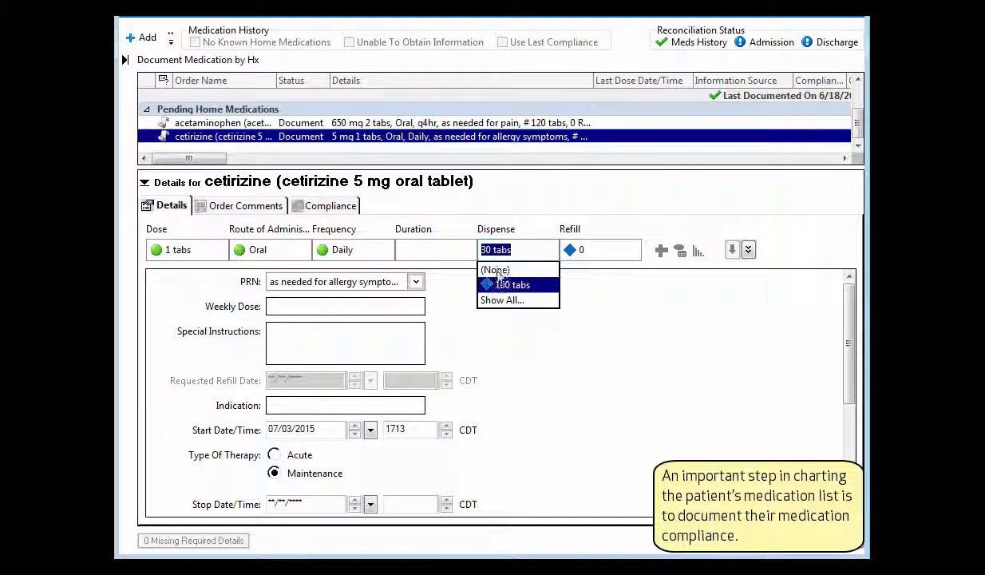
left_click(495, 269)
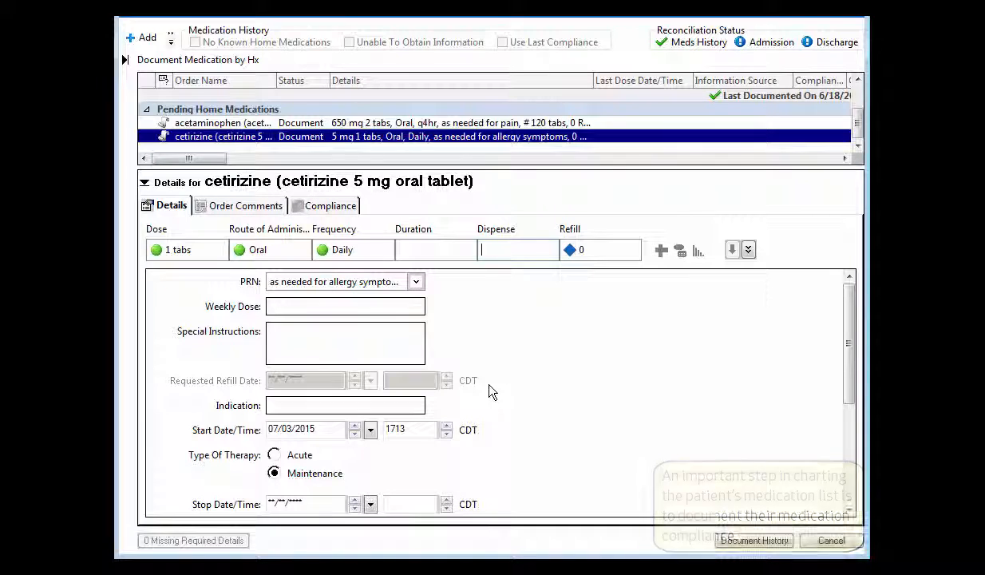
left_click(348, 209)
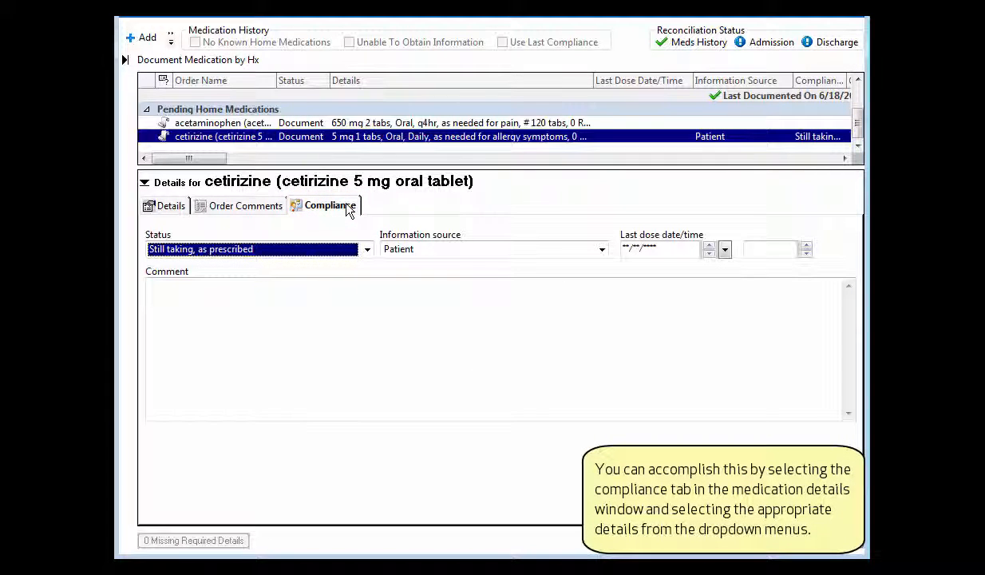
left_click(629, 249)
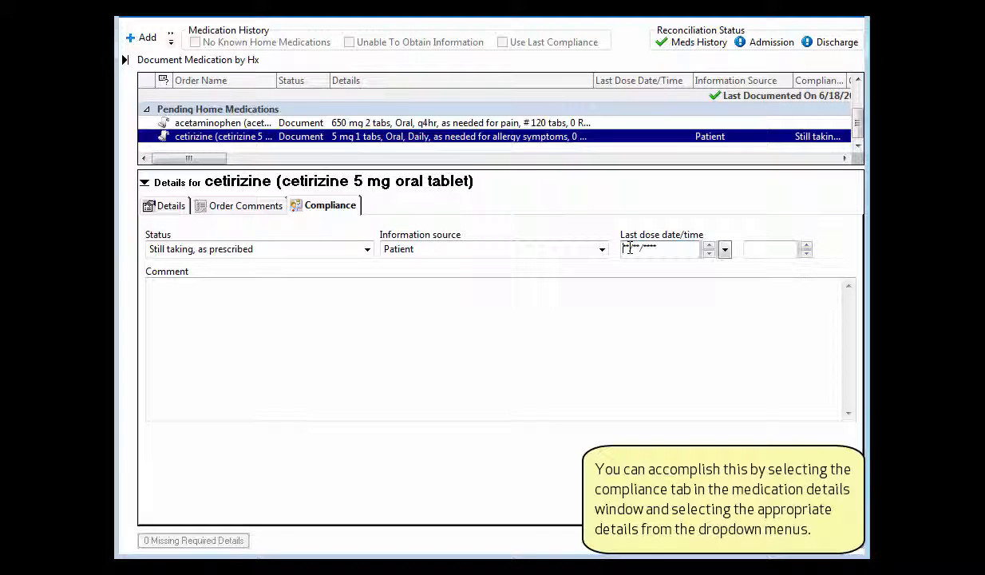
type("07032015")
key("Tab")
type("0730")
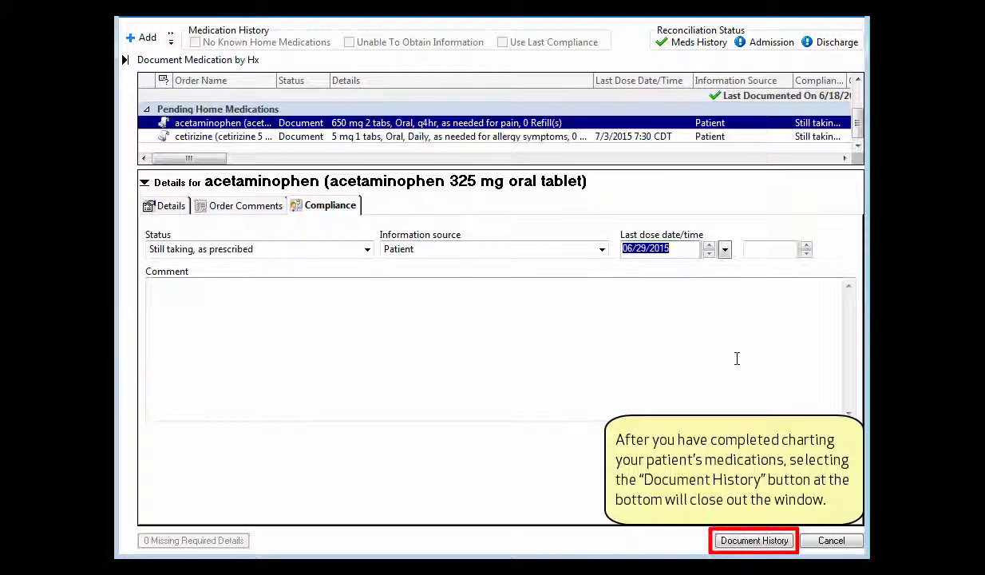
left_click(754, 541)
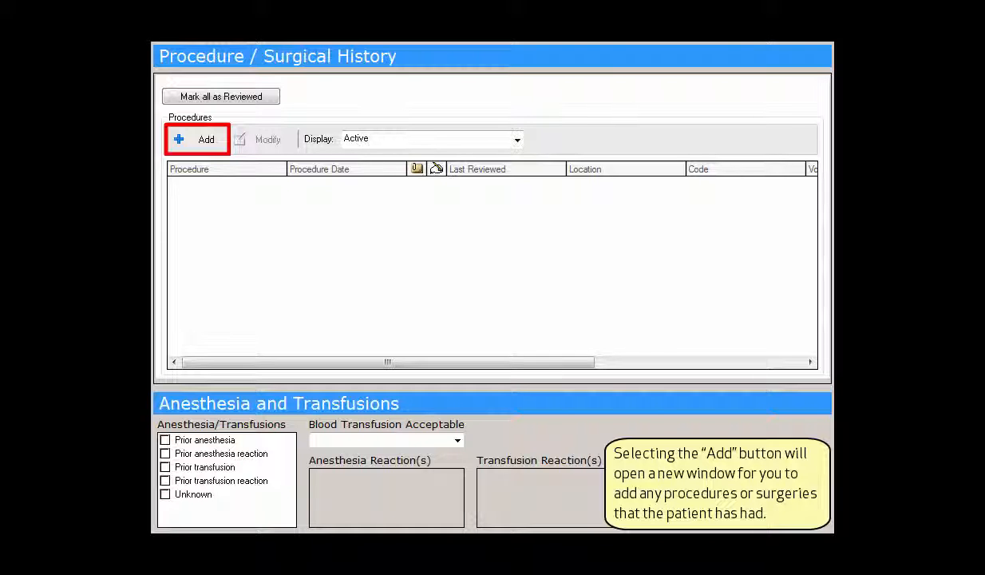
- Add Appendectomy (SNOMED CT) as a procedure in the surgical history by searching "append" with the terminology set to all terminologies
left_click(190, 144)
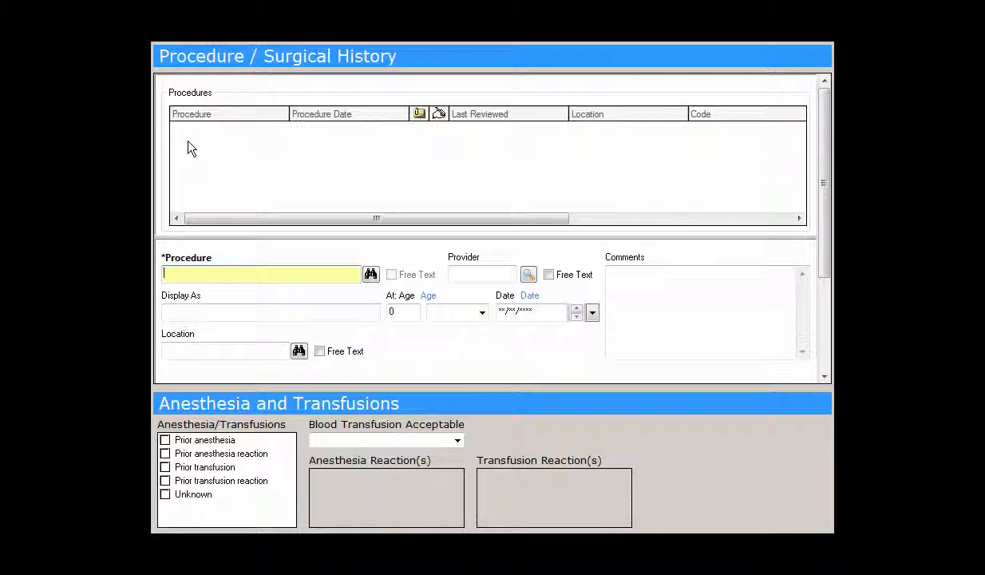
type("append")
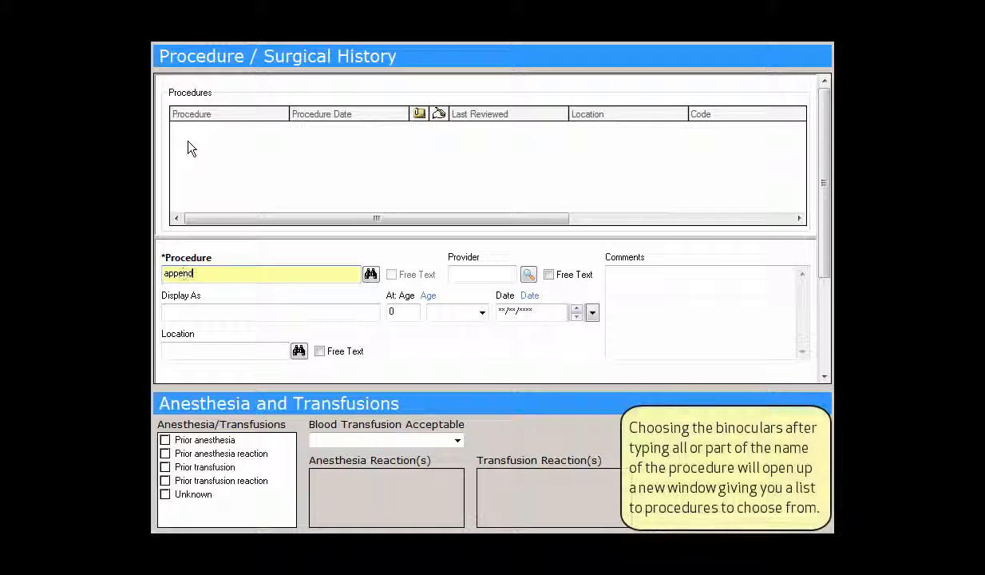
left_click(370, 276)
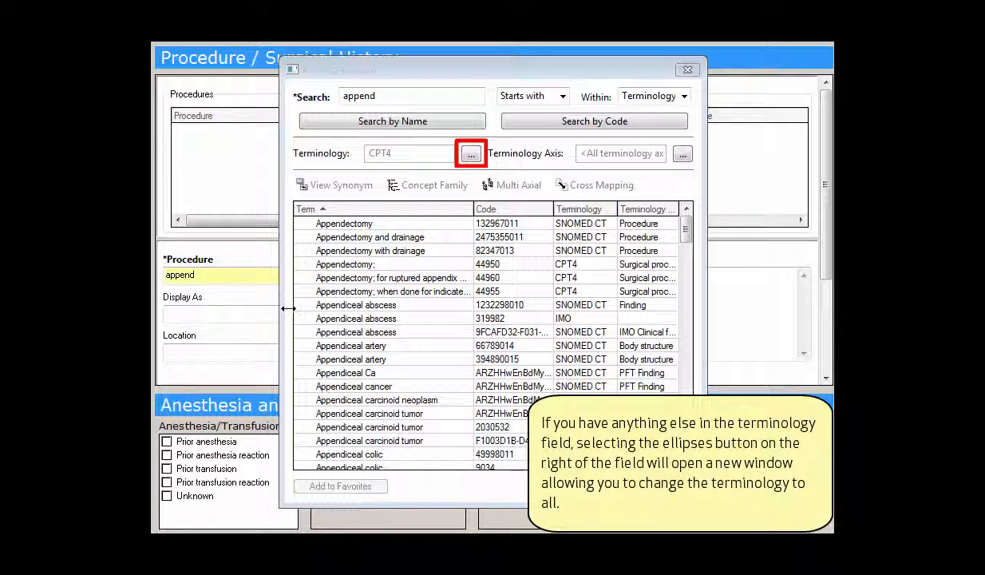
left_click(470, 154)
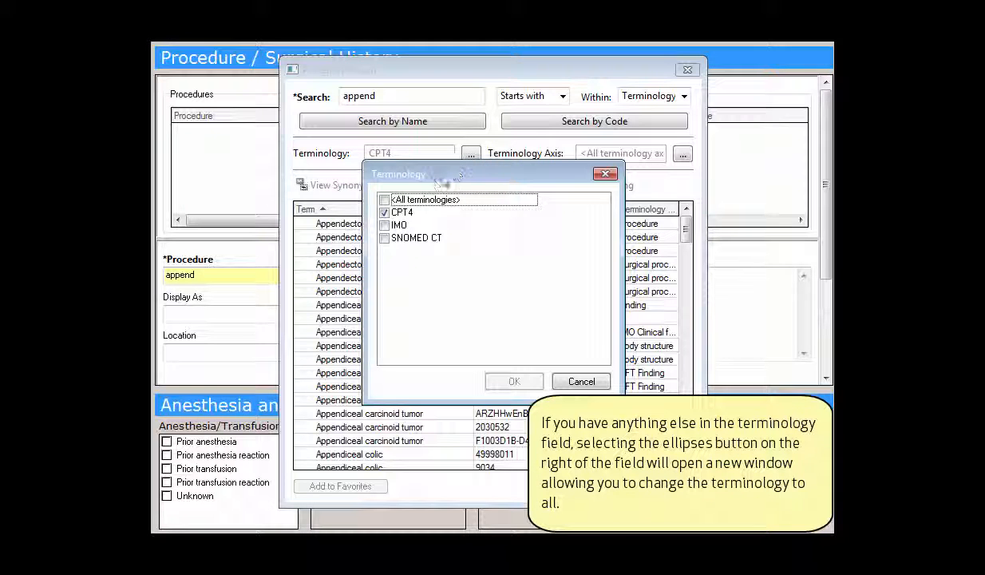
left_click(384, 200)
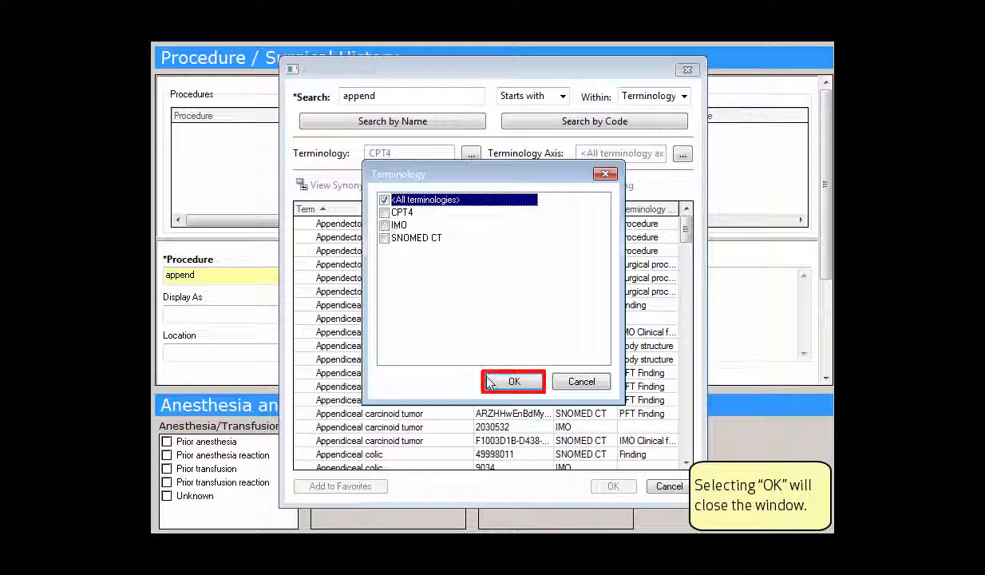
left_click(512, 382)
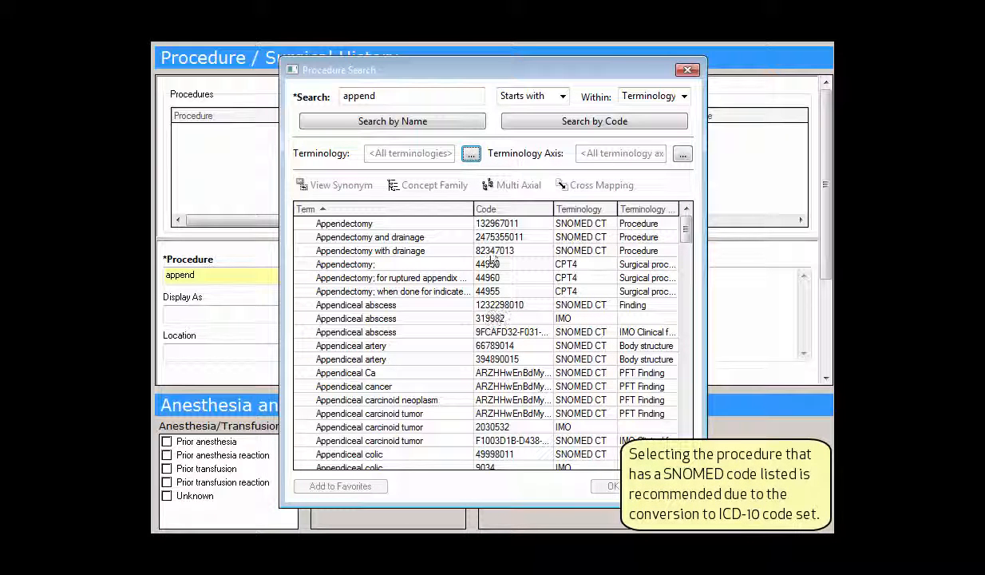
left_click(493, 224)
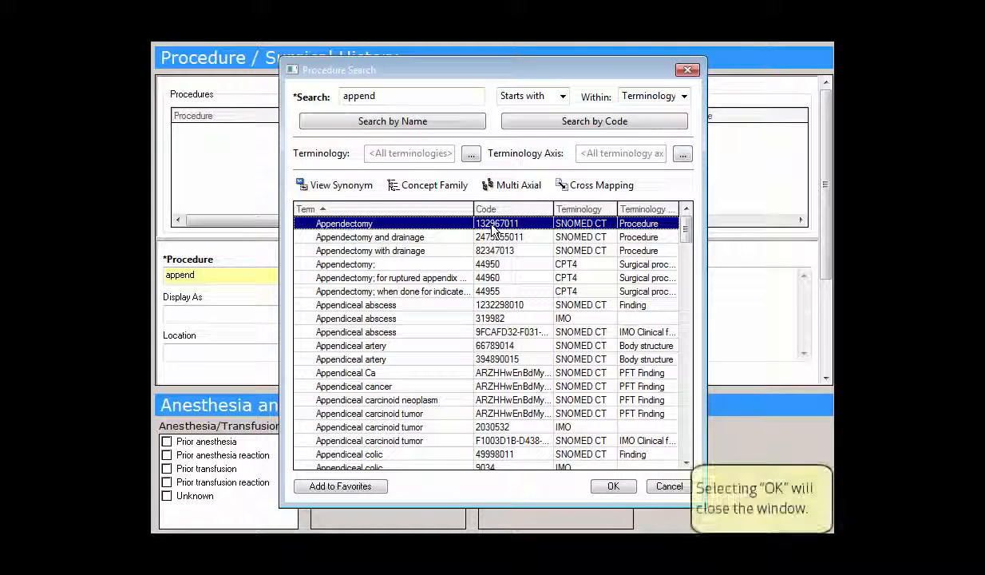
left_click(607, 486)
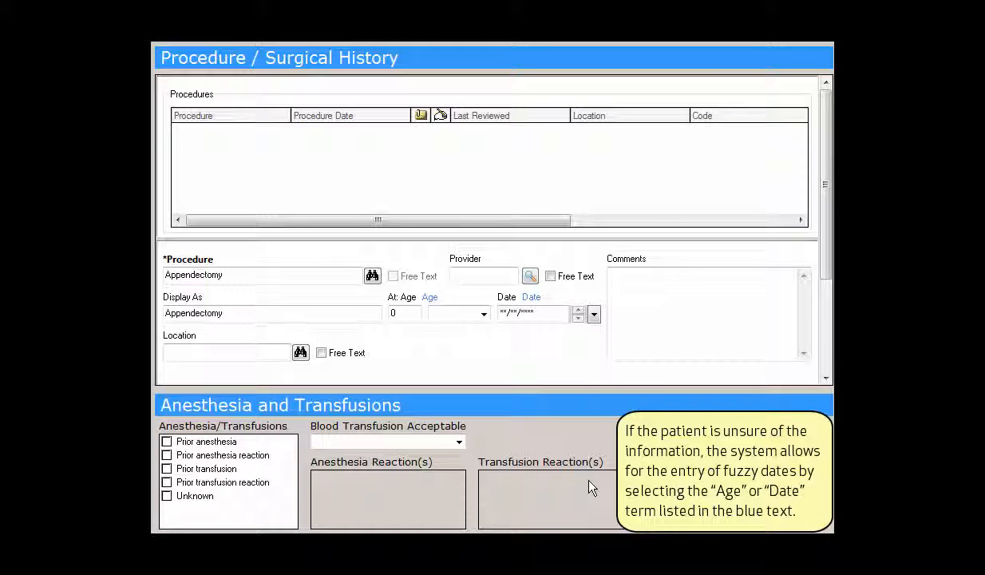
- Check the approximate age options and enter the appendectomy's date as the year 2002
left_click(427, 299)
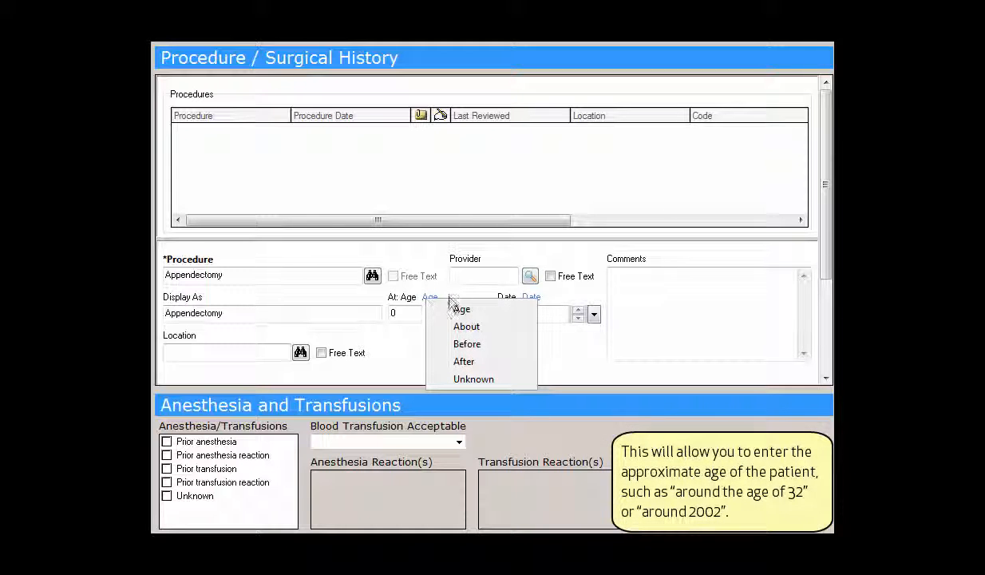
left_click(549, 292)
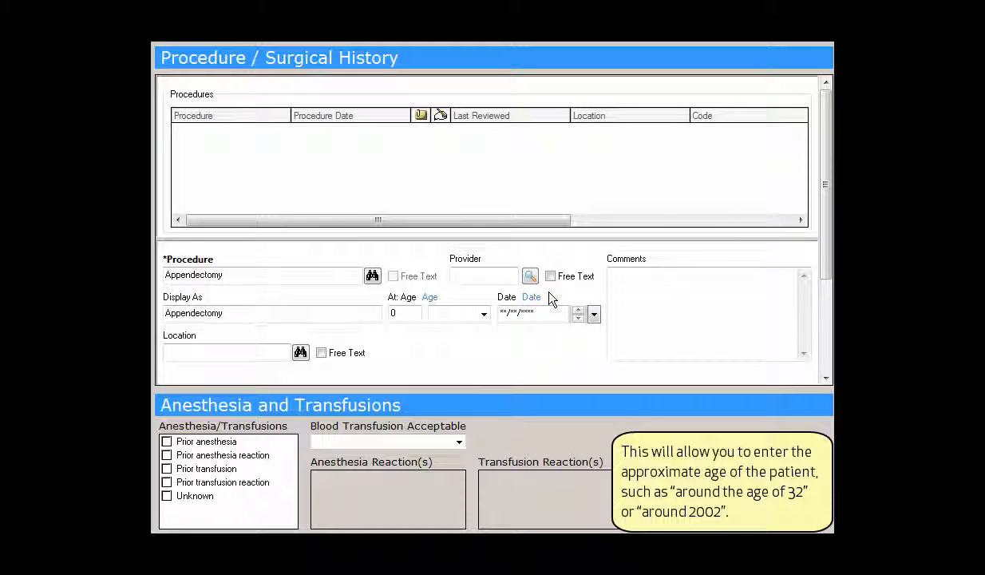
left_click(539, 298)
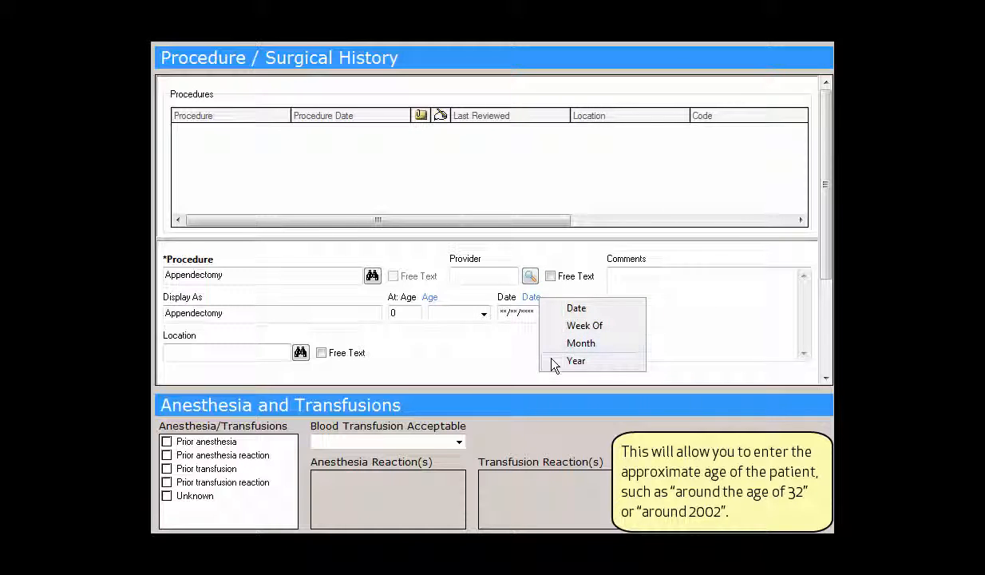
left_click(550, 360)
left_click(530, 315)
type("2002")
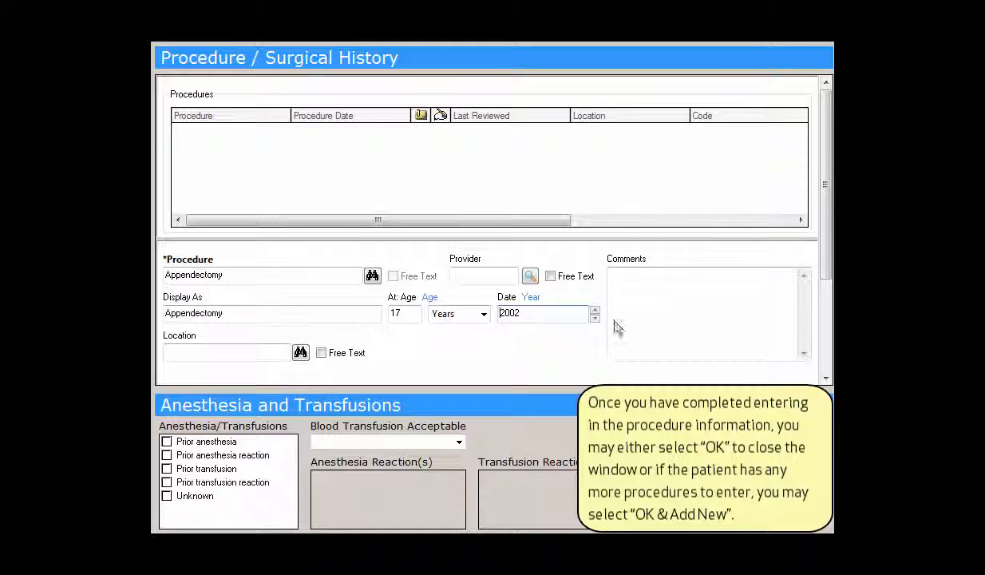
- Browse the common procedures in the Gastrointestinal folder under Procedures and save the appendectomy entry
left_click_drag(826, 279, 830, 367)
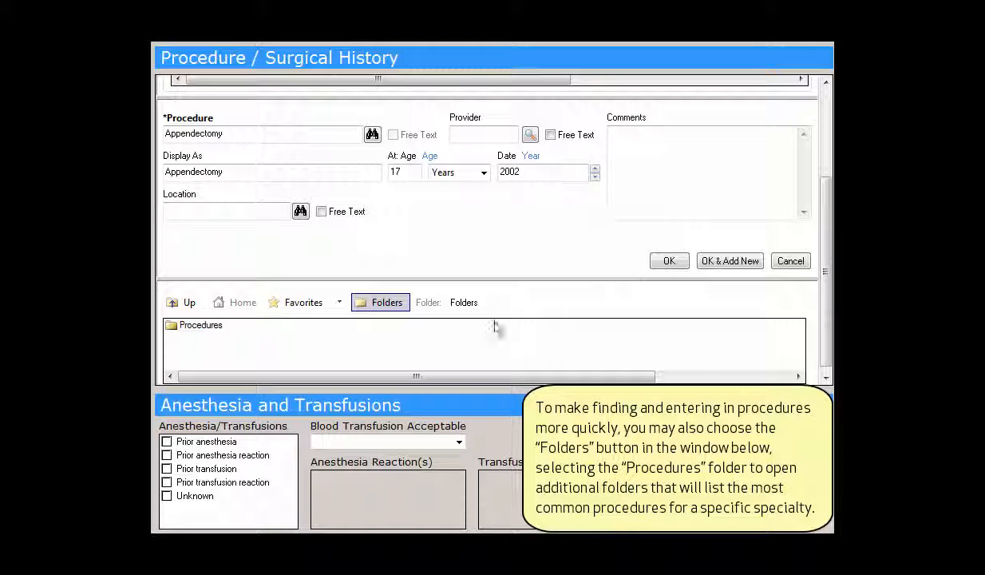
left_click(400, 308)
double_click(212, 328)
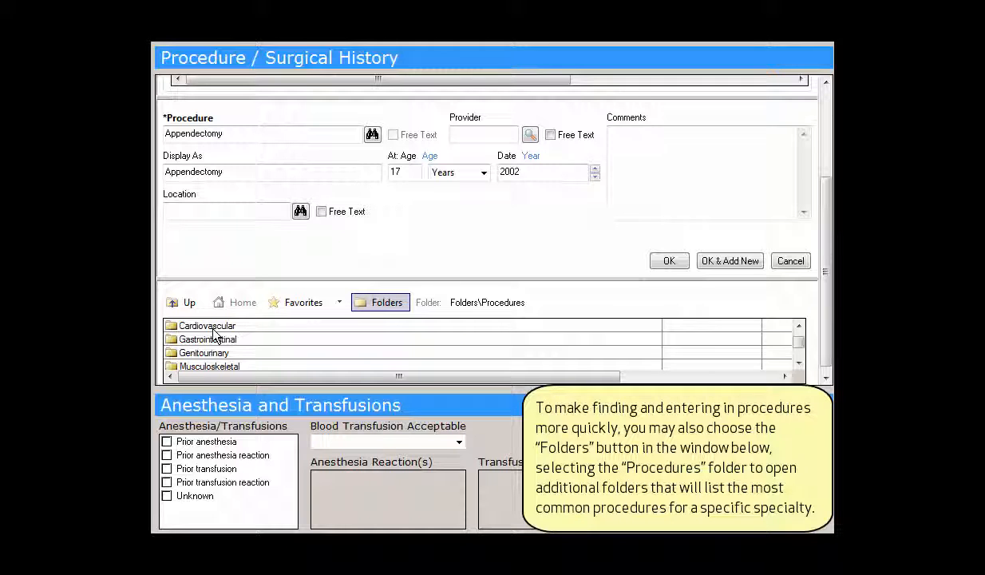
double_click(214, 340)
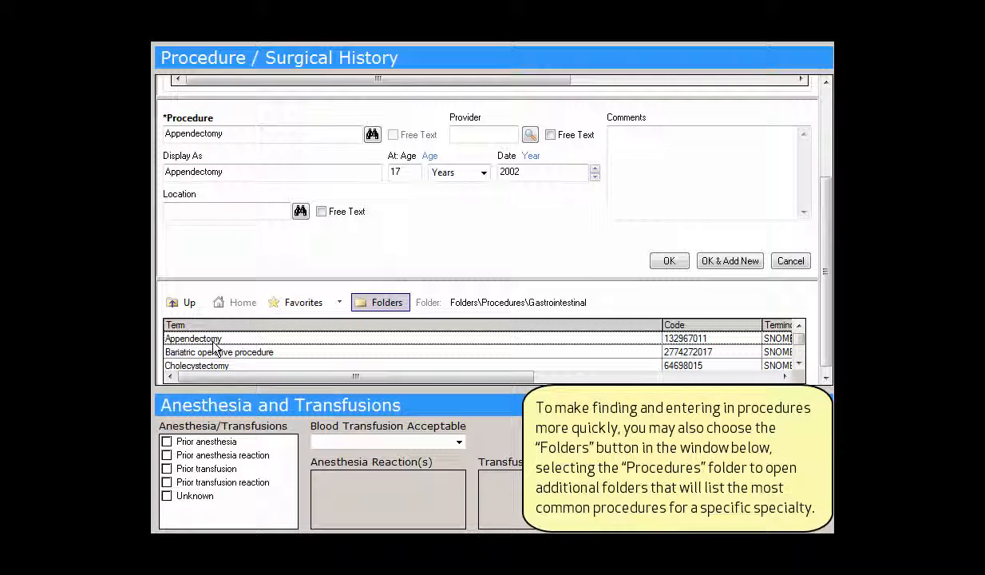
scroll(214, 347, "down", 2)
scroll(214, 347, "down", 3)
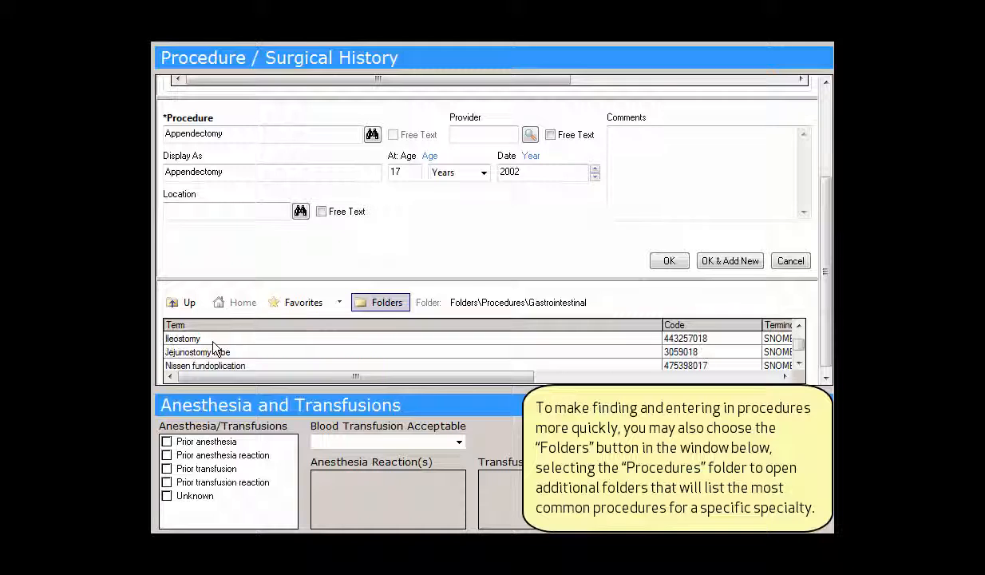
scroll(214, 347, "down", 2)
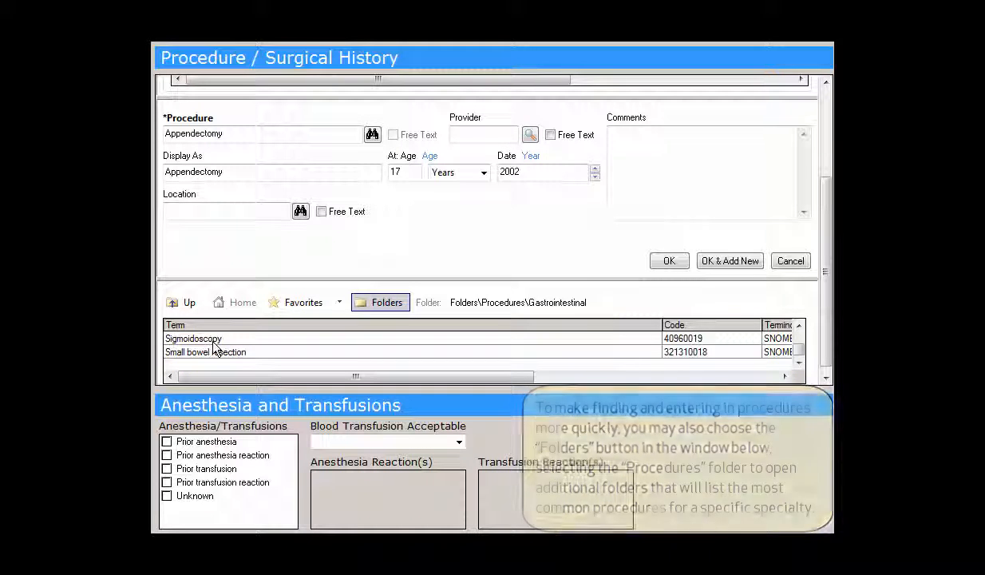
left_click_drag(300, 376, 277, 412)
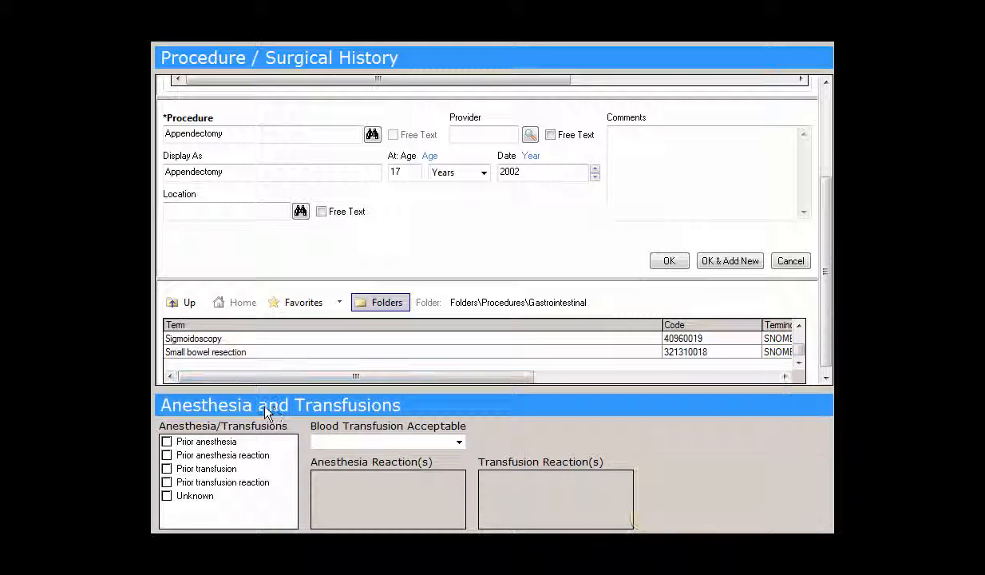
left_click(674, 269)
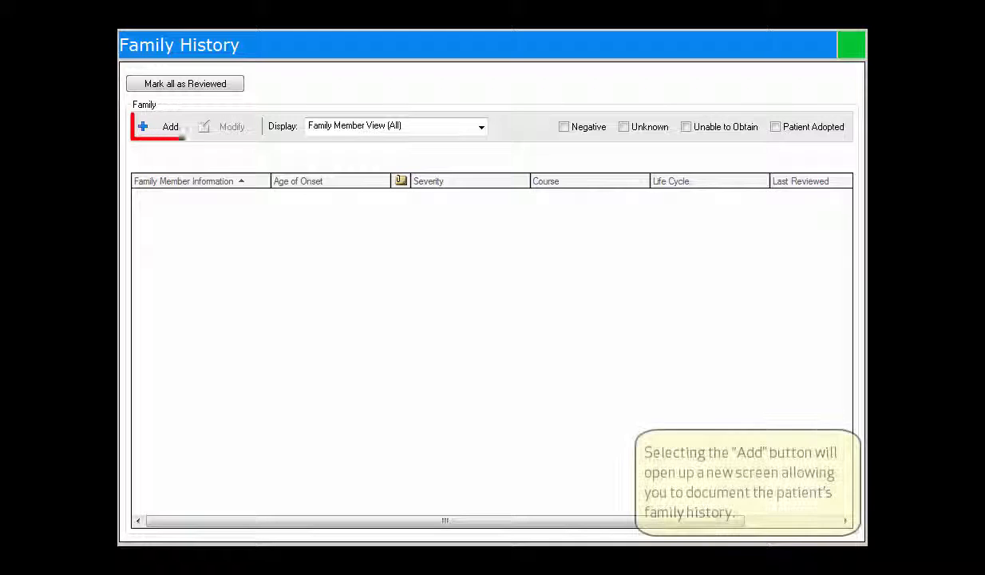
- Start adding family history and look through the list of additional family members without choosing one
left_click(164, 136)
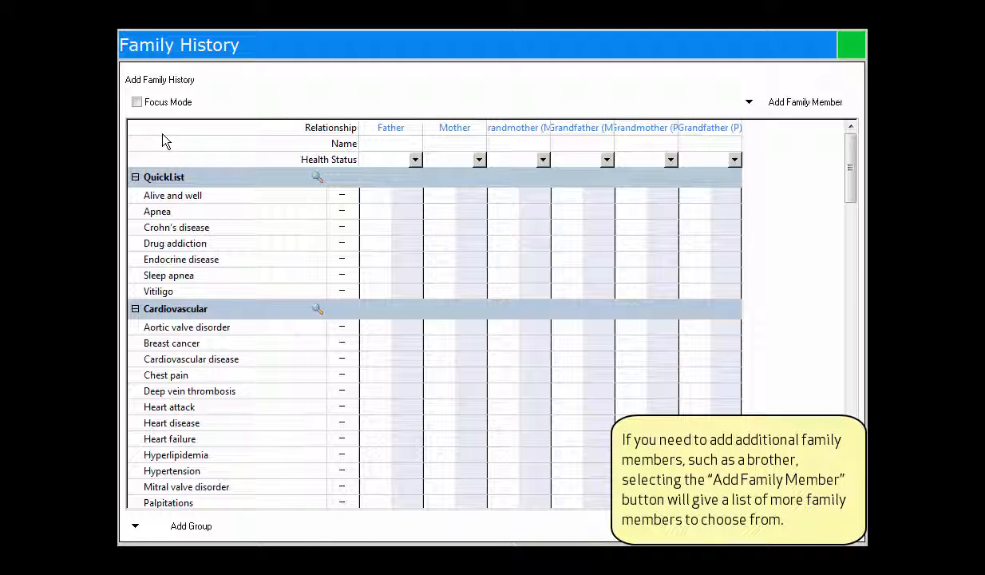
left_click(794, 111)
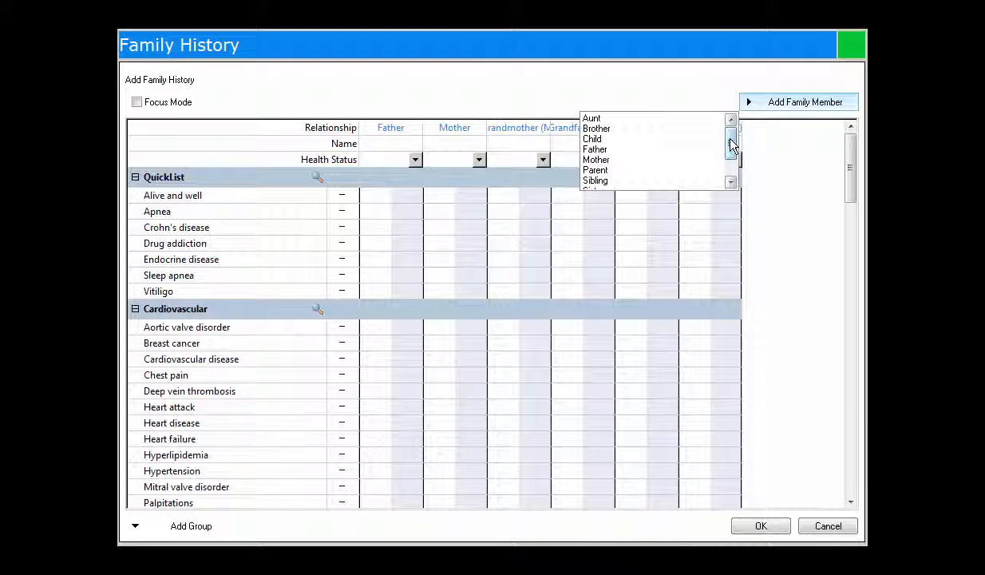
left_click_drag(730, 142, 739, 162)
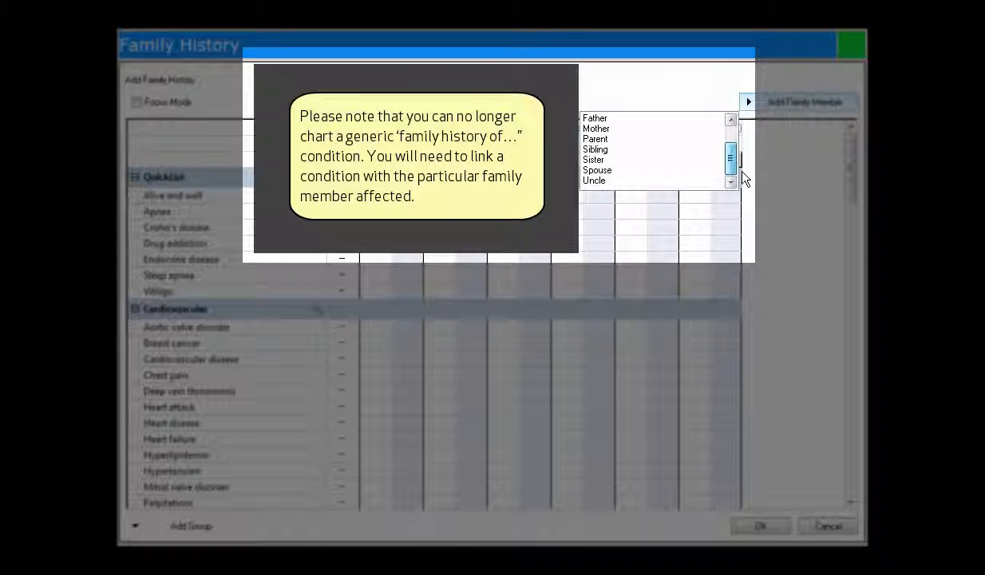
left_click_drag(742, 172, 745, 128)
left_click(771, 109)
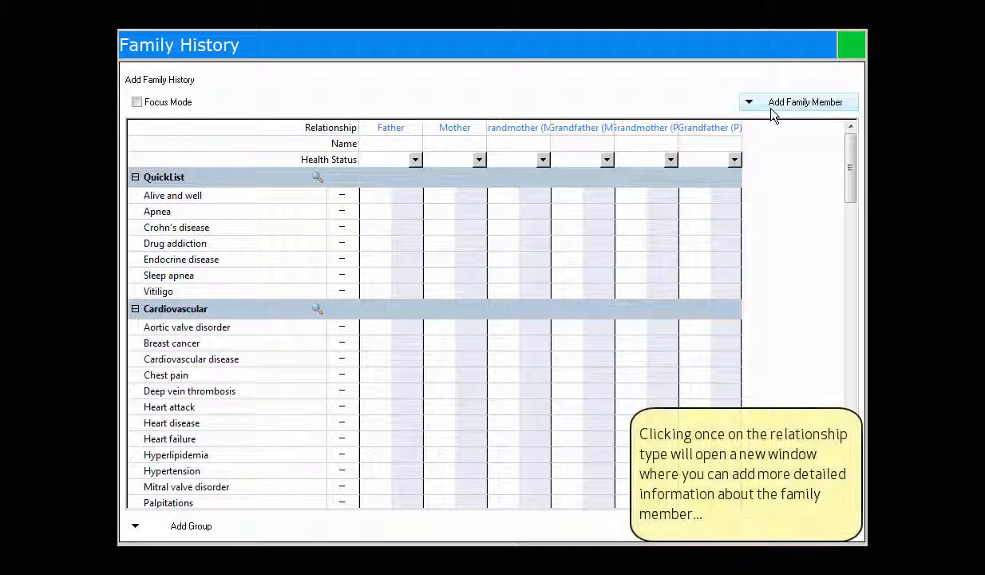
- Enter the father's first and last name in the family history and set his health status to Negative
left_click(395, 129)
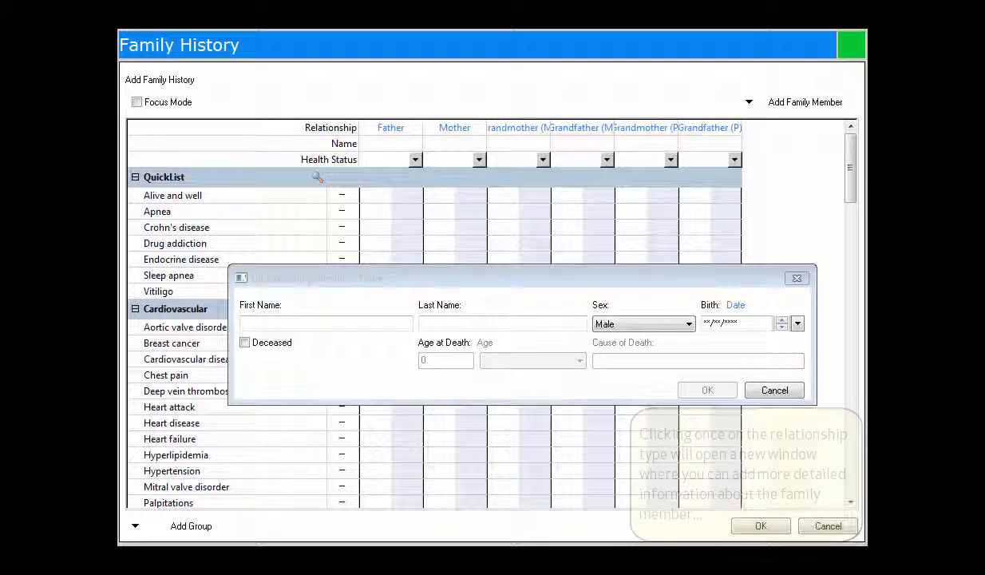
type("John")
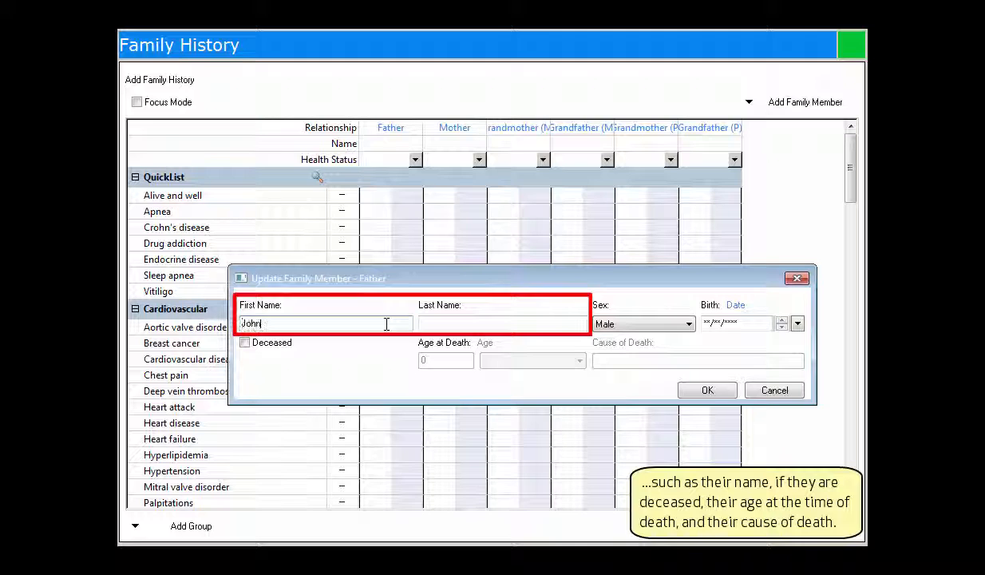
key("Tab")
type("Doe")
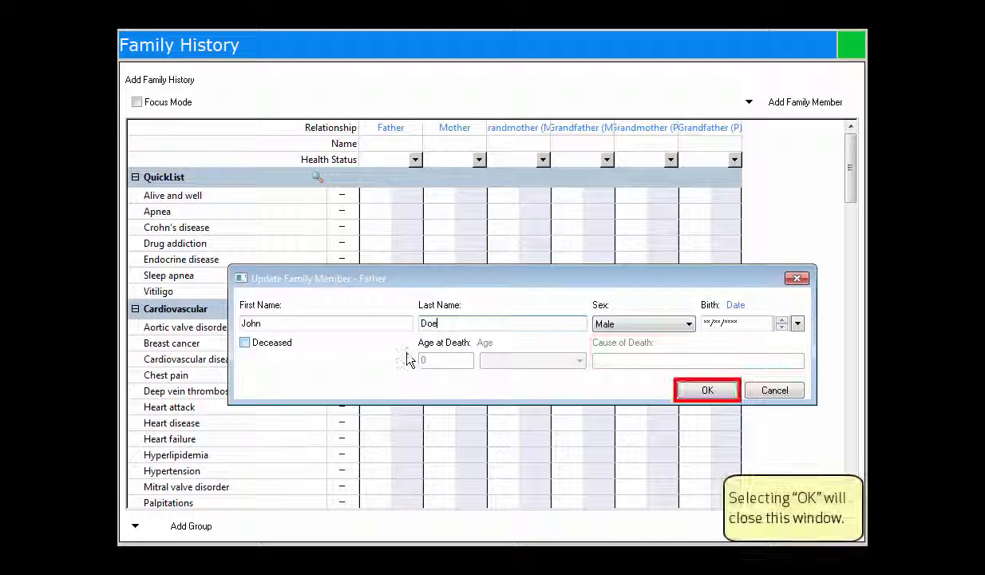
left_click(694, 392)
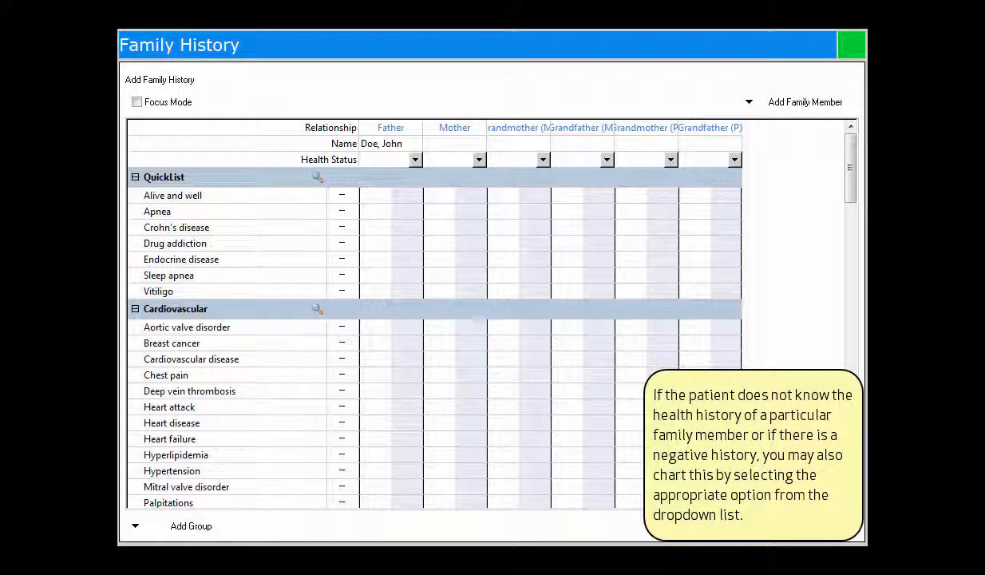
left_click(416, 160)
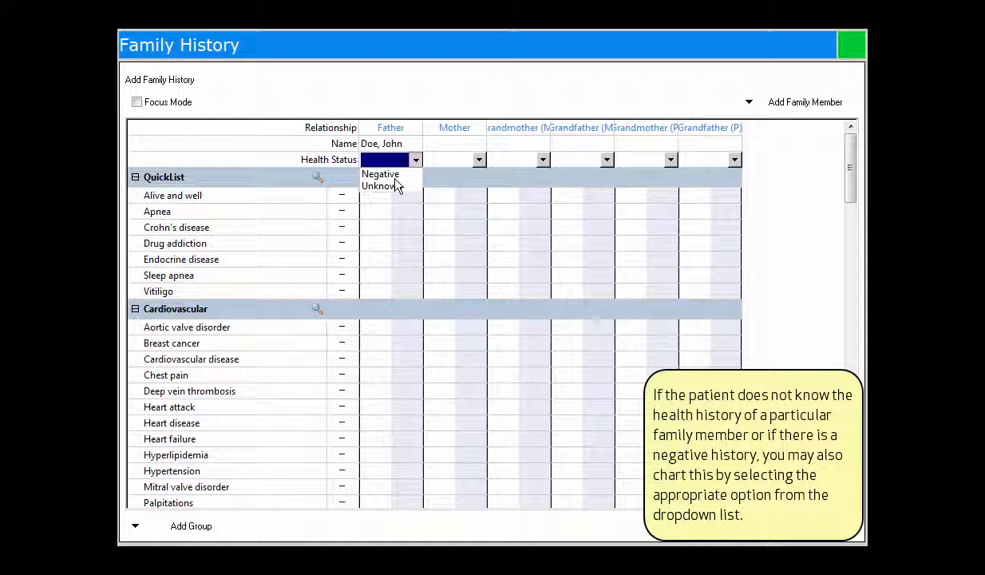
left_click(395, 175)
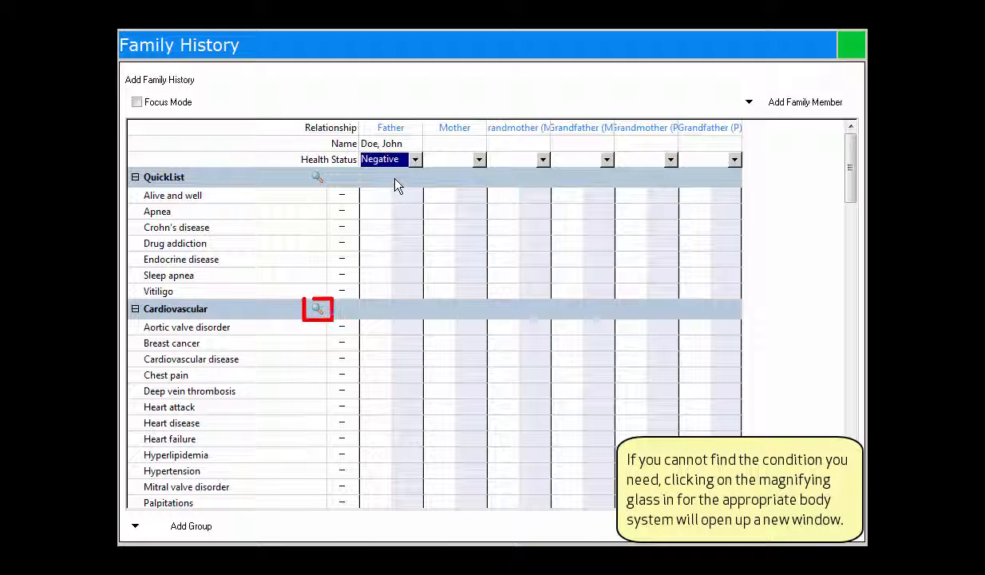
- Open the condition search for the Cardiovascular group and set its terminology to All terminologies
left_click(317, 308)
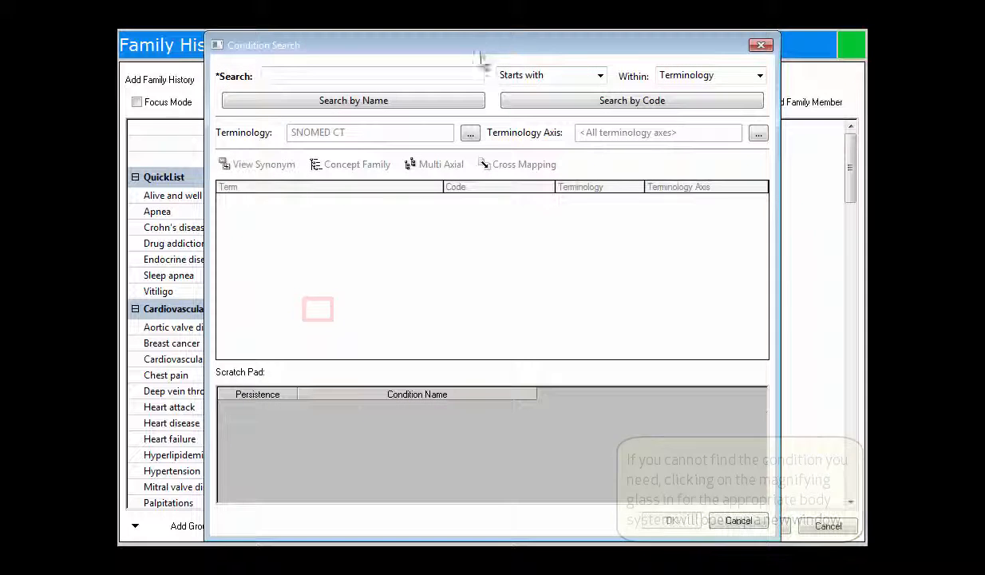
left_click(472, 134)
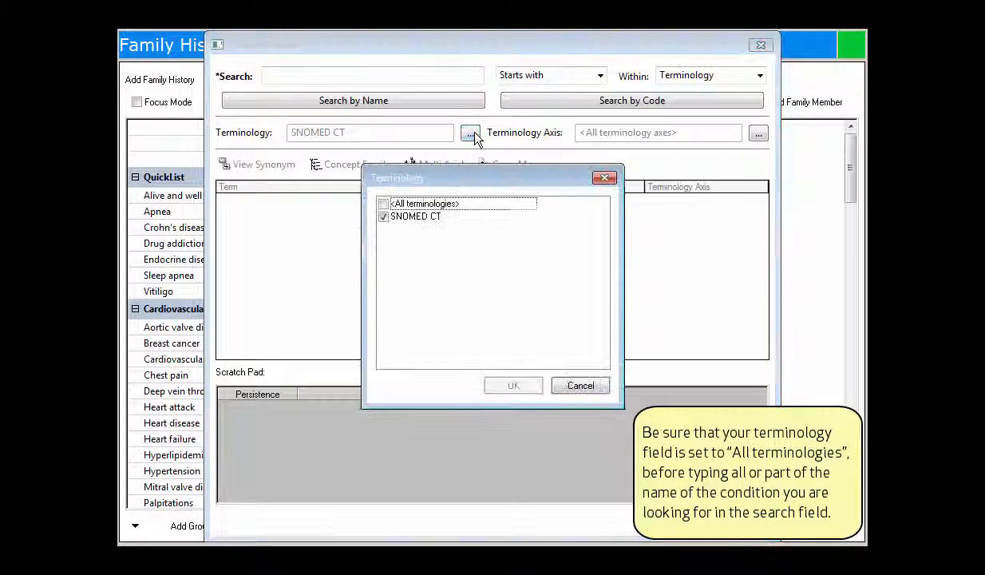
left_click(383, 204)
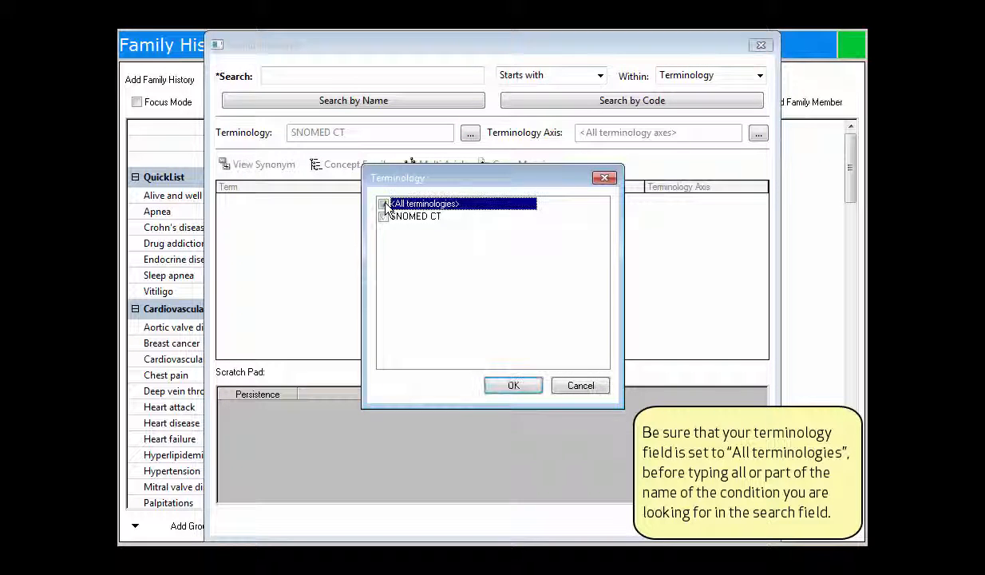
left_click(511, 387)
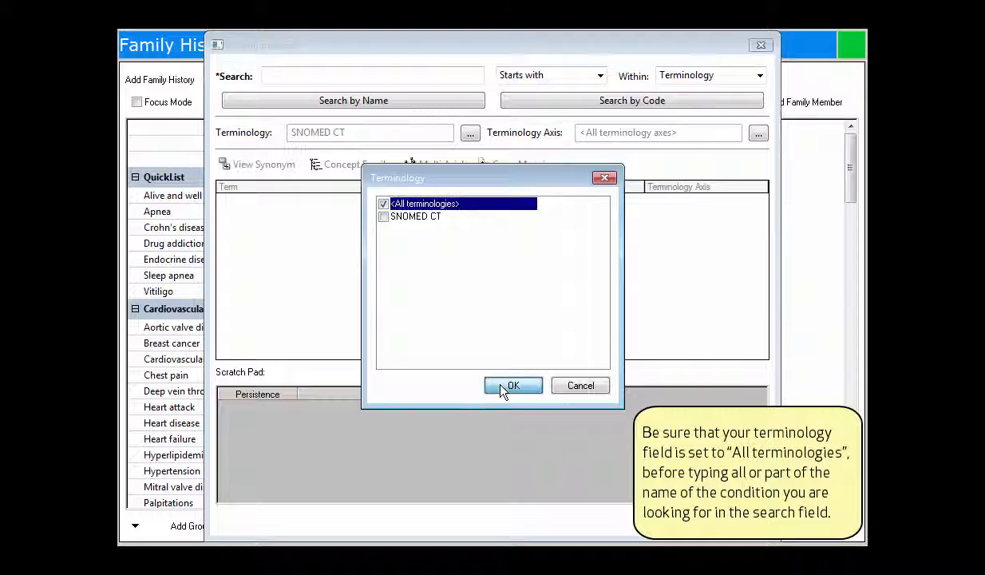
- Search for "abdominal aortic" and add the Abdominal aortic aneurysm finding to the Cardiovascular conditions
type("abdominal a")
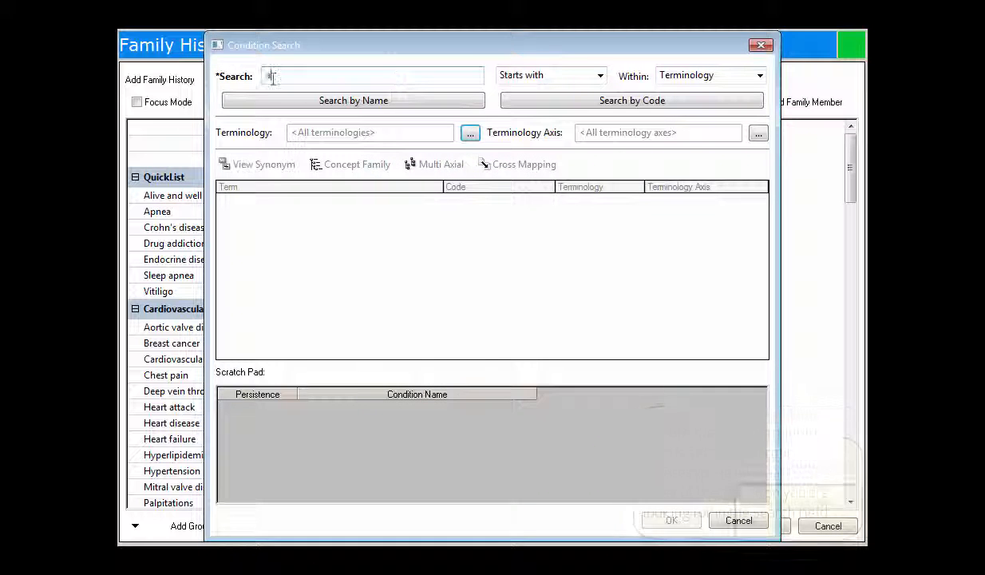
type("ortic")
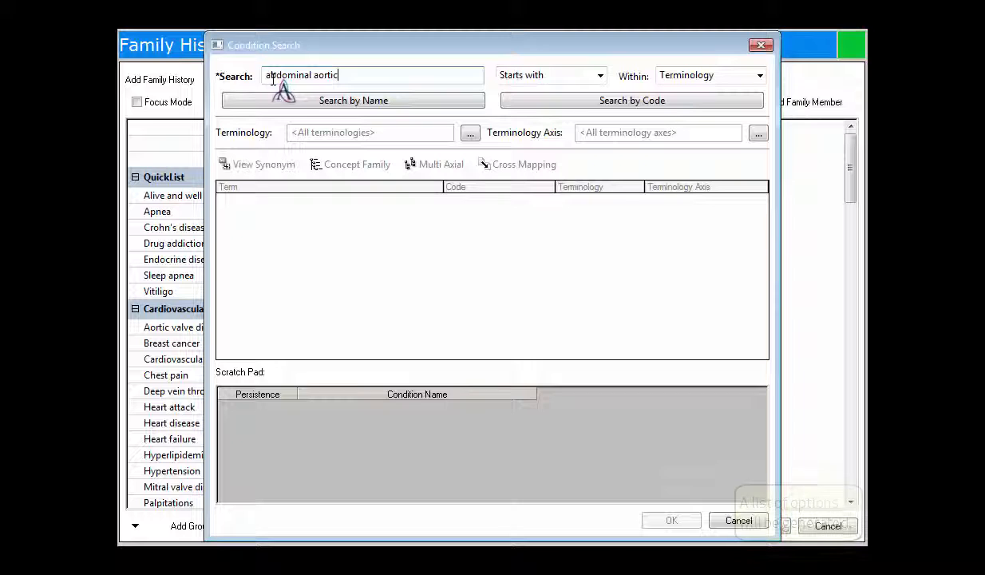
key("Return")
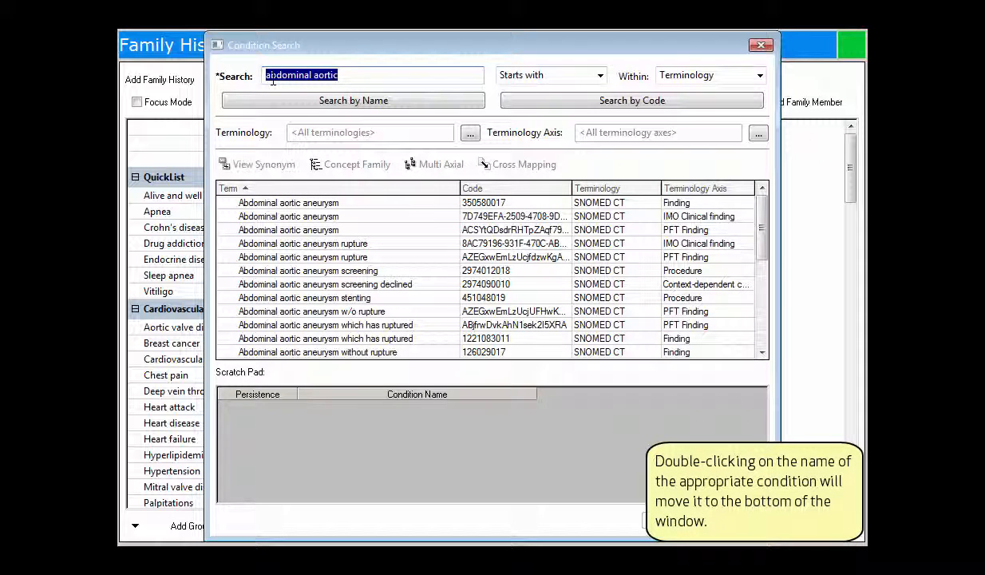
left_click(342, 204)
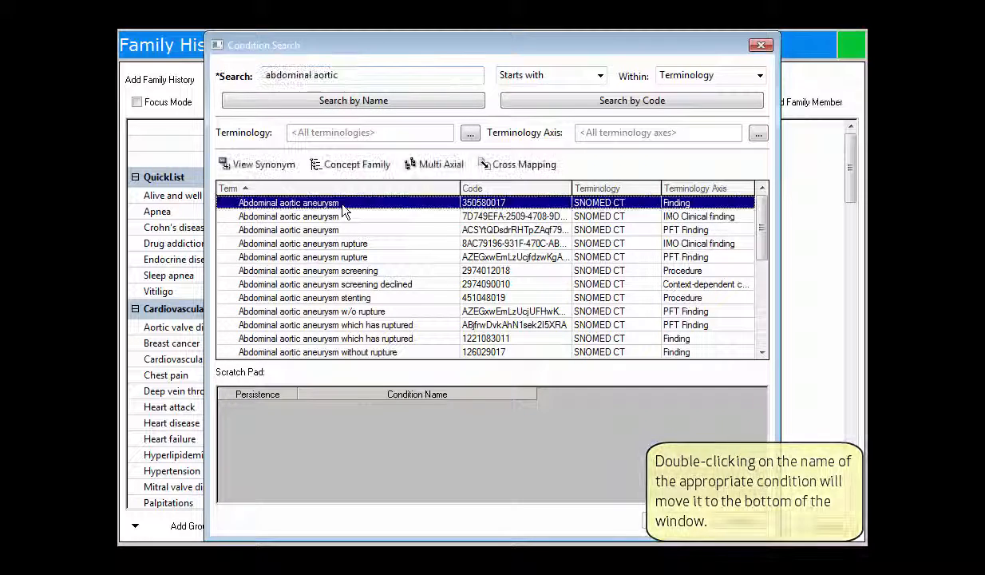
double_click(343, 204)
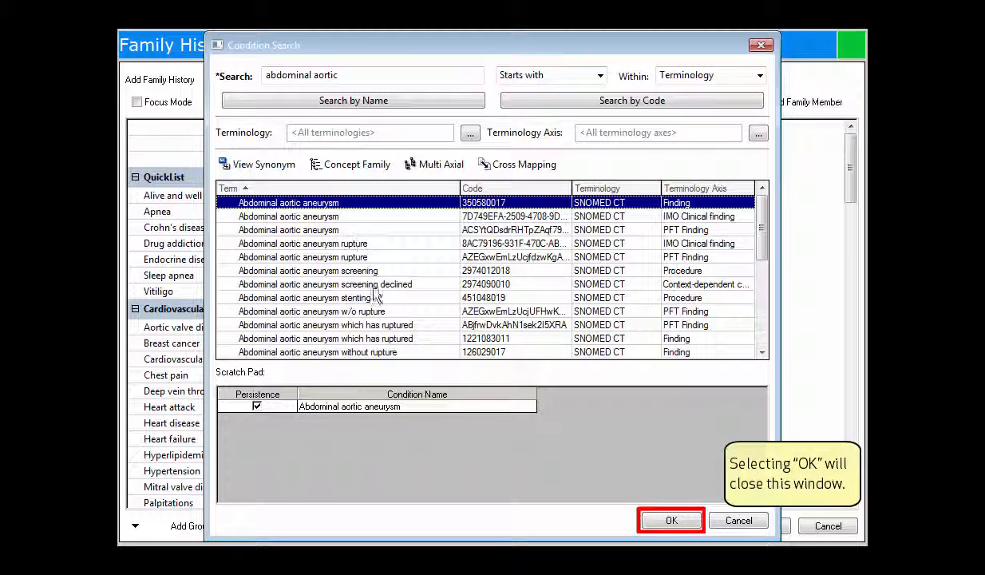
left_click(656, 521)
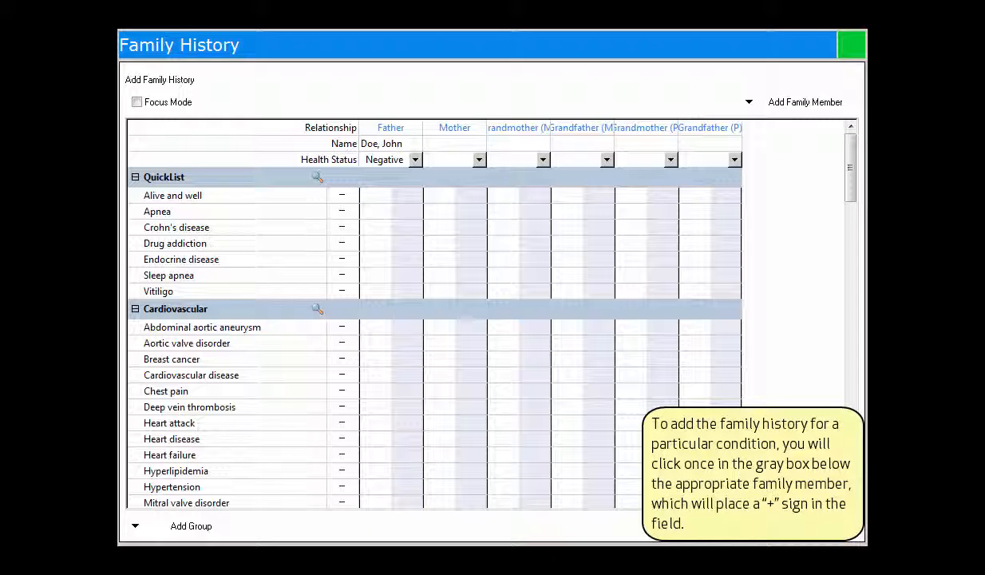
- Mark abdominal aortic aneurysm as positive for the father, with an onset age of 62 years and Mild severity
left_click(415, 334)
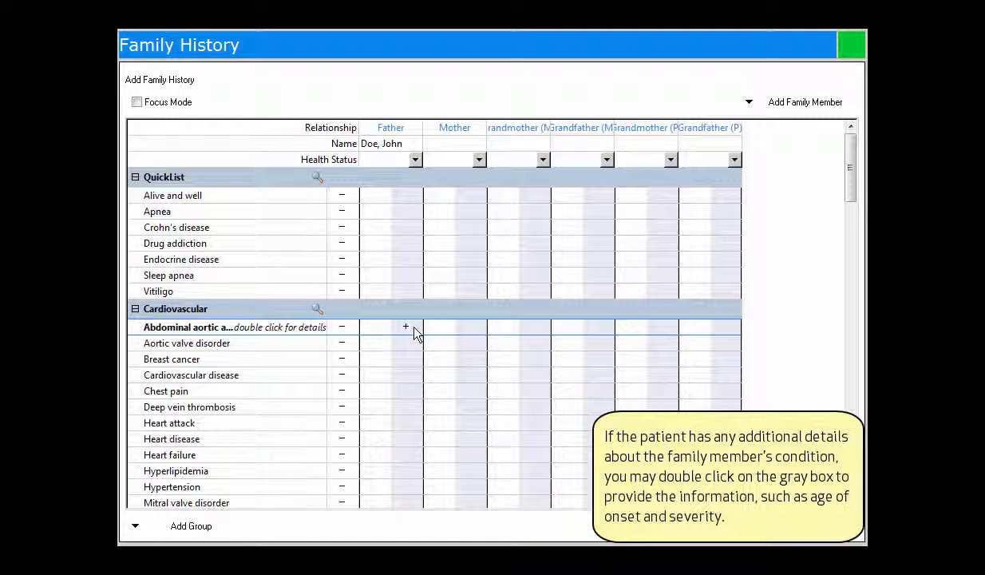
double_click(415, 334)
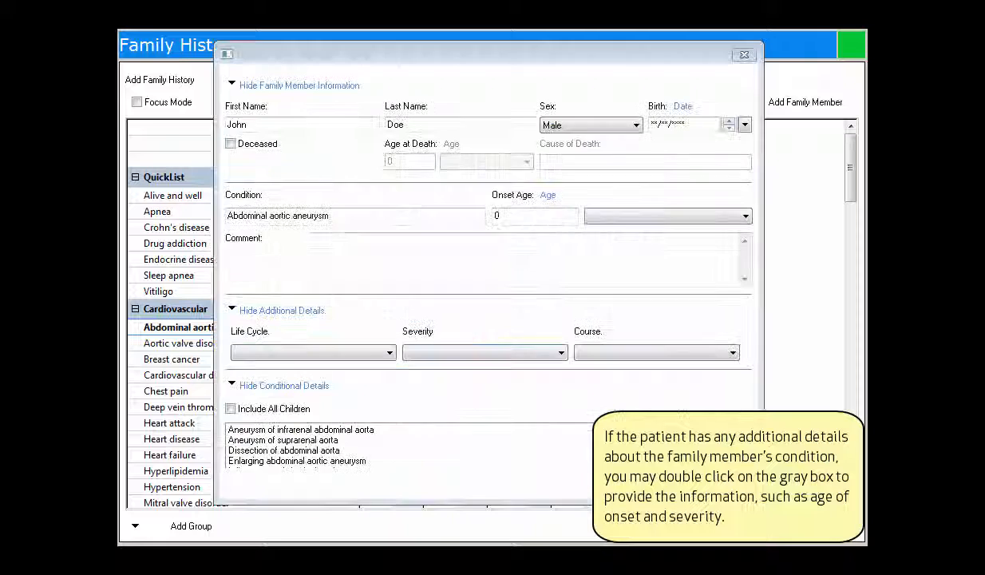
left_click(548, 216)
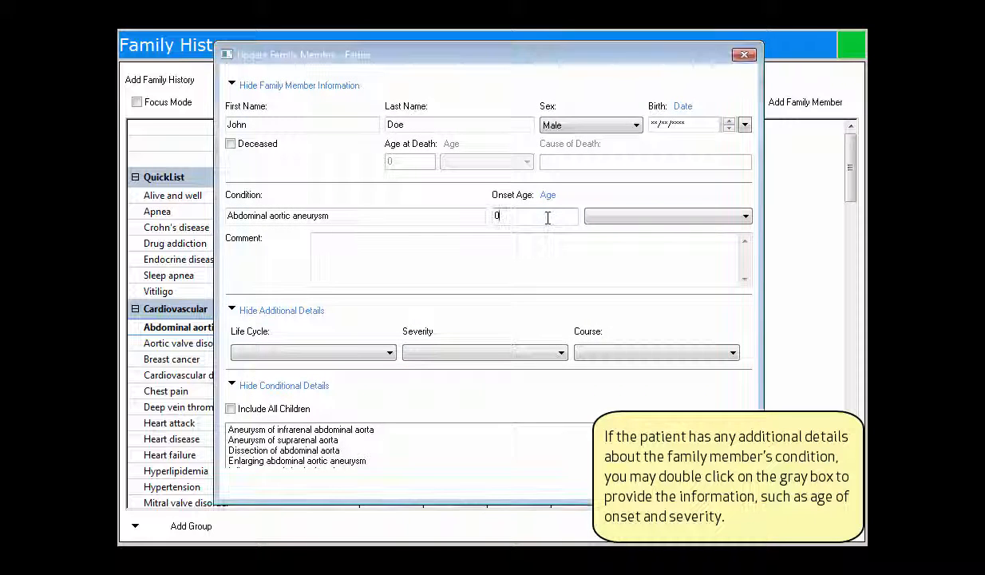
key("BackSpace")
type("62")
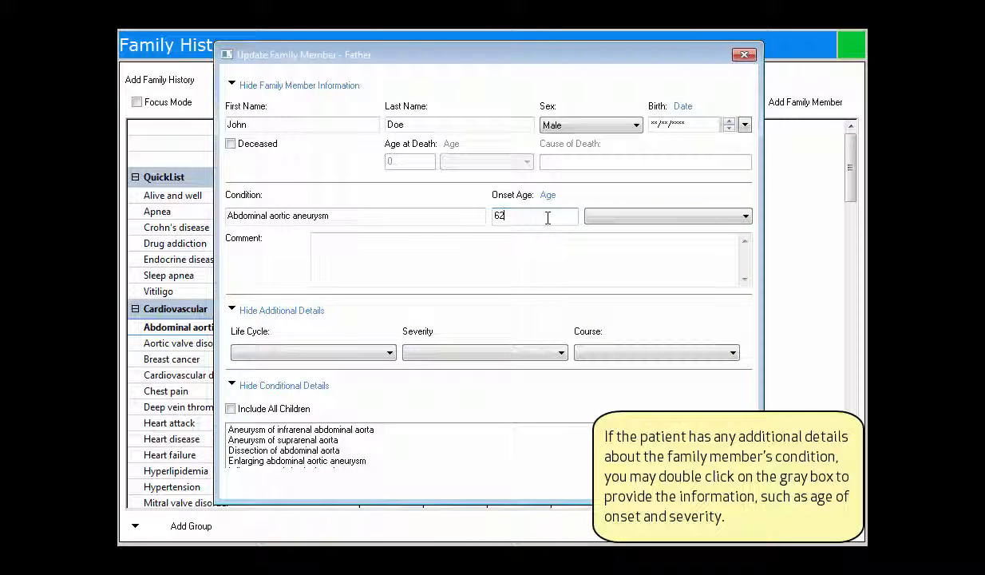
left_click(562, 352)
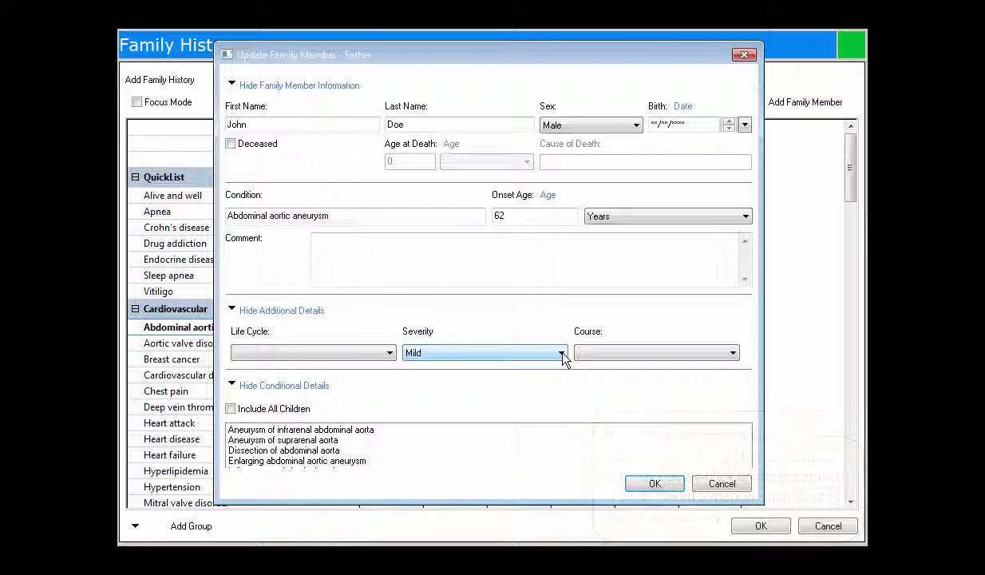
left_click(653, 484)
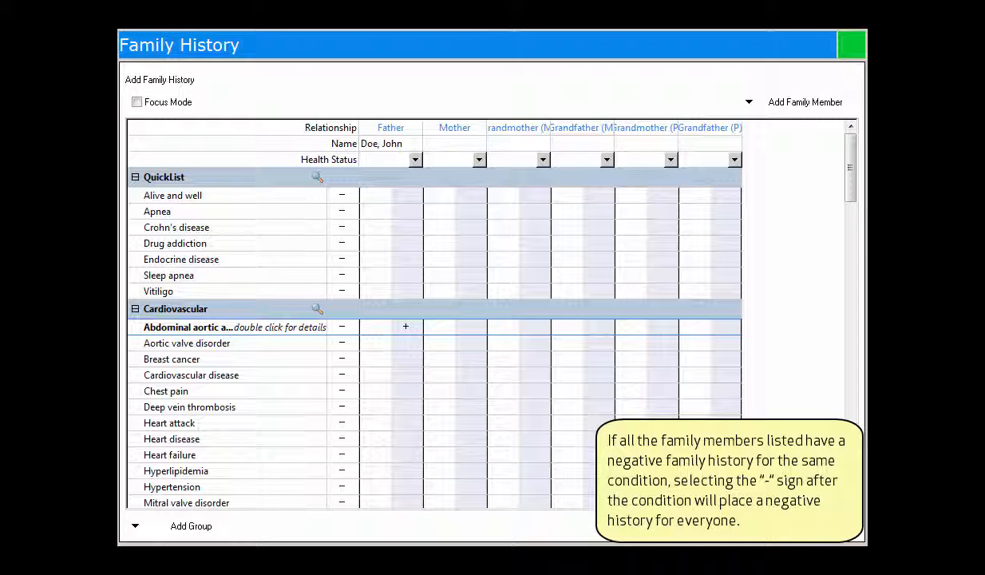
- Mark breast cancer negative for all family members and cardiovascular disease negative for the mother, and save the family history
left_click(341, 359)
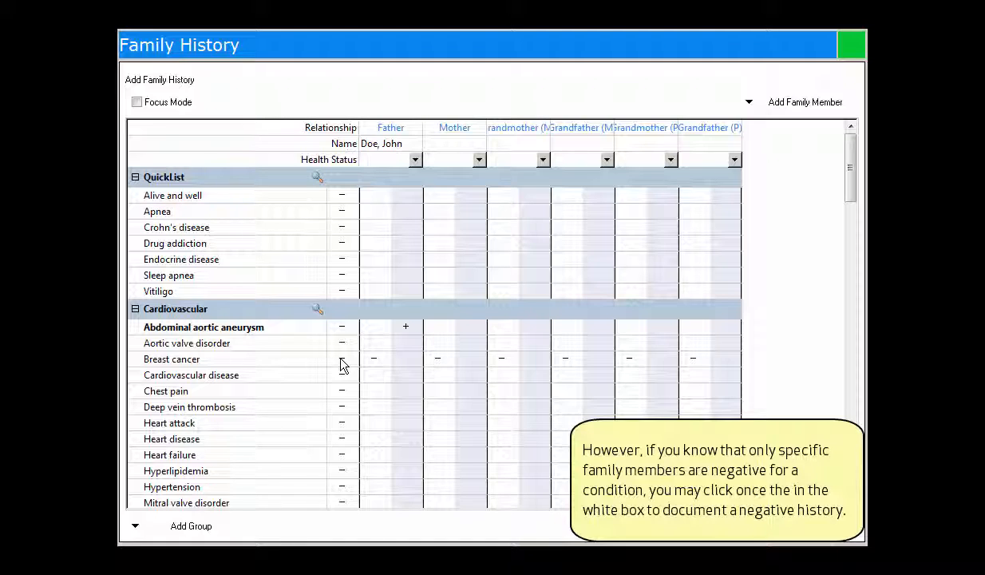
left_click(435, 381)
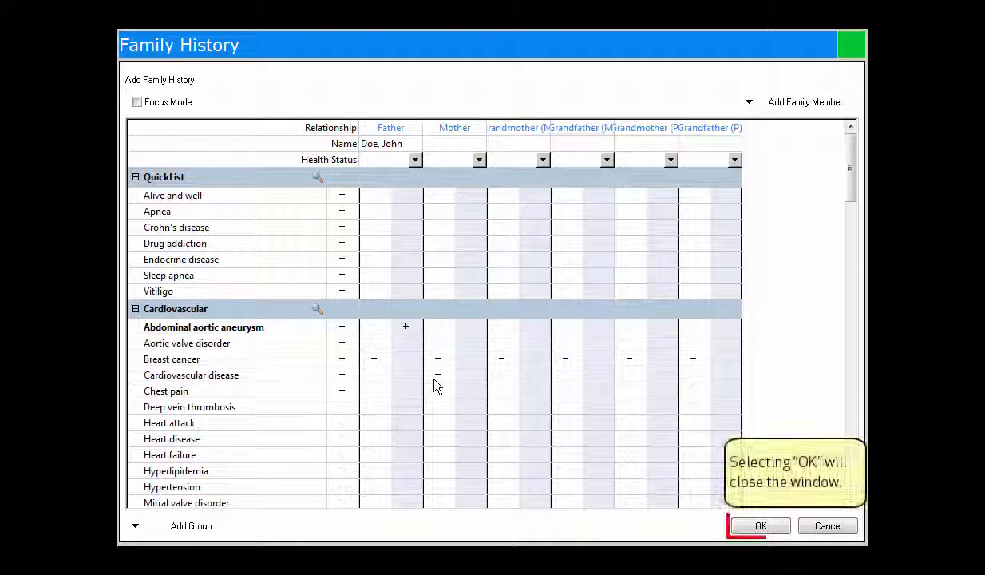
left_click(758, 526)
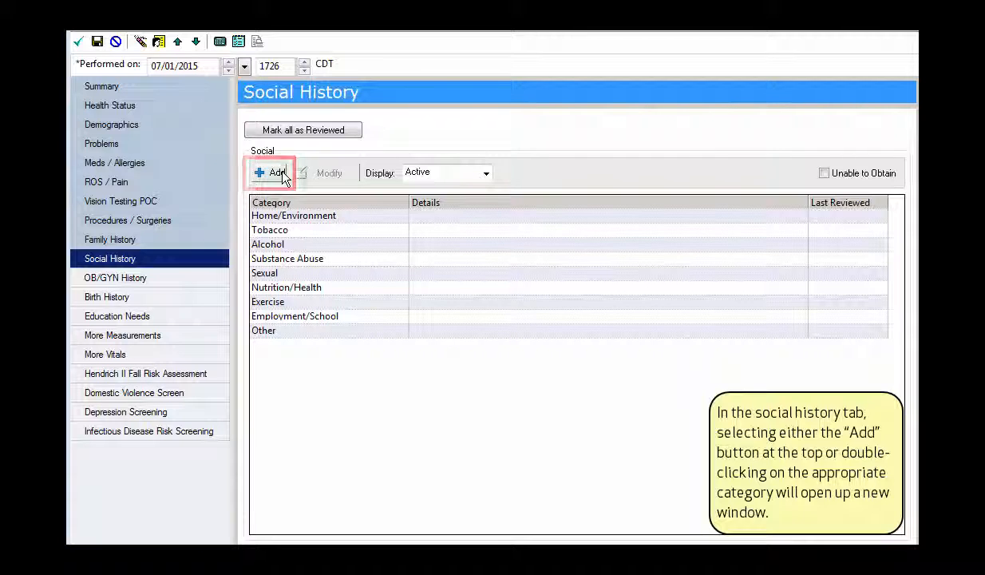
- Add a Tobacco entry to the social history with use Former smoker, type Cigarettes and 1 Pack per day
double_click(423, 235)
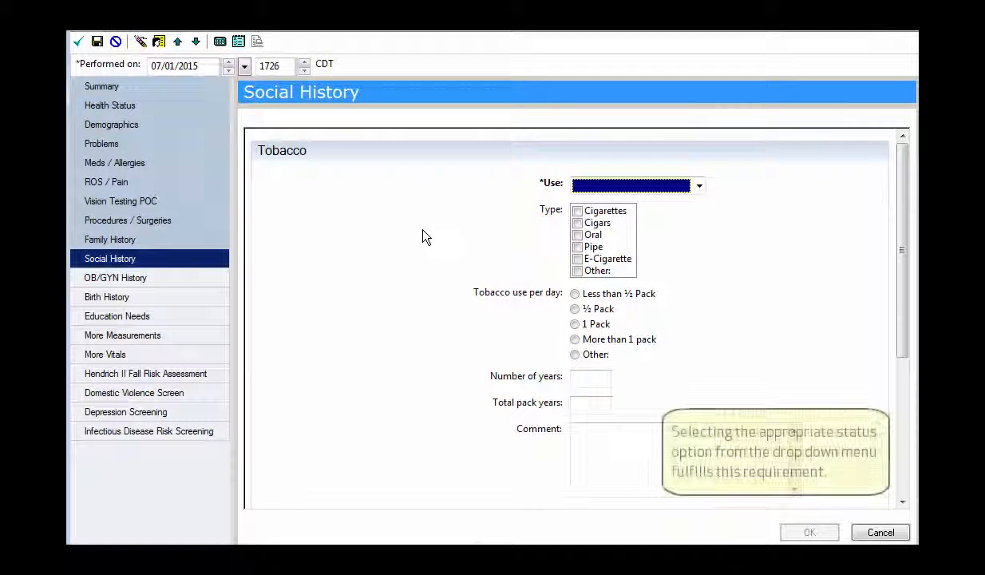
left_click(699, 187)
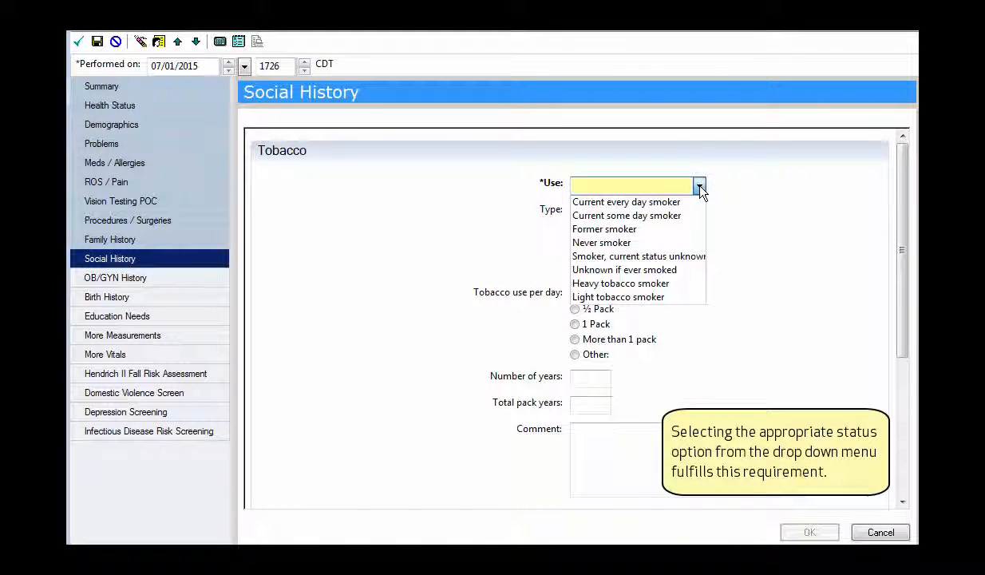
left_click(604, 229)
left_click(578, 212)
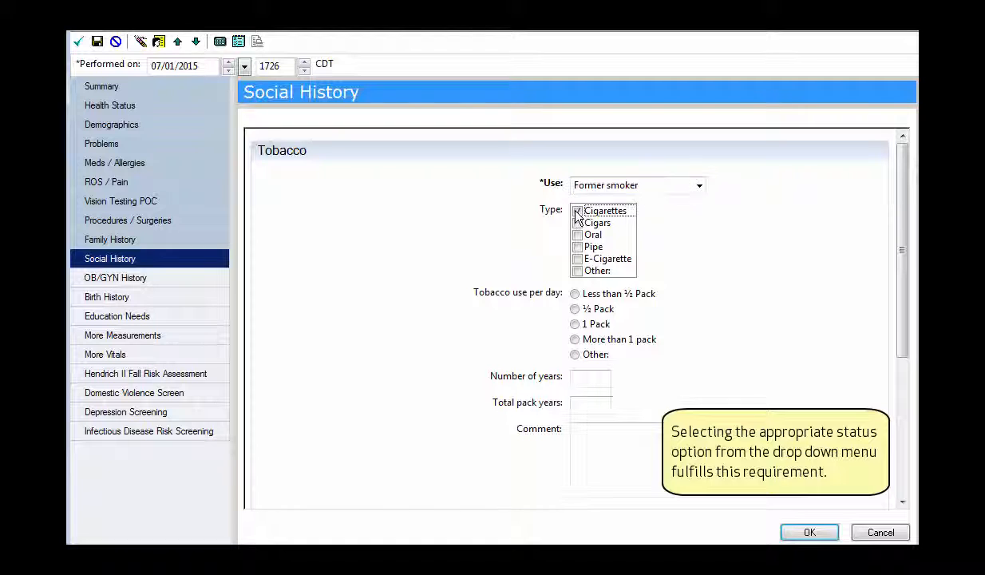
left_click(575, 324)
- Set the tobacco entry's number of years to 10 and total pack years to 10, and save it
left_click(588, 378)
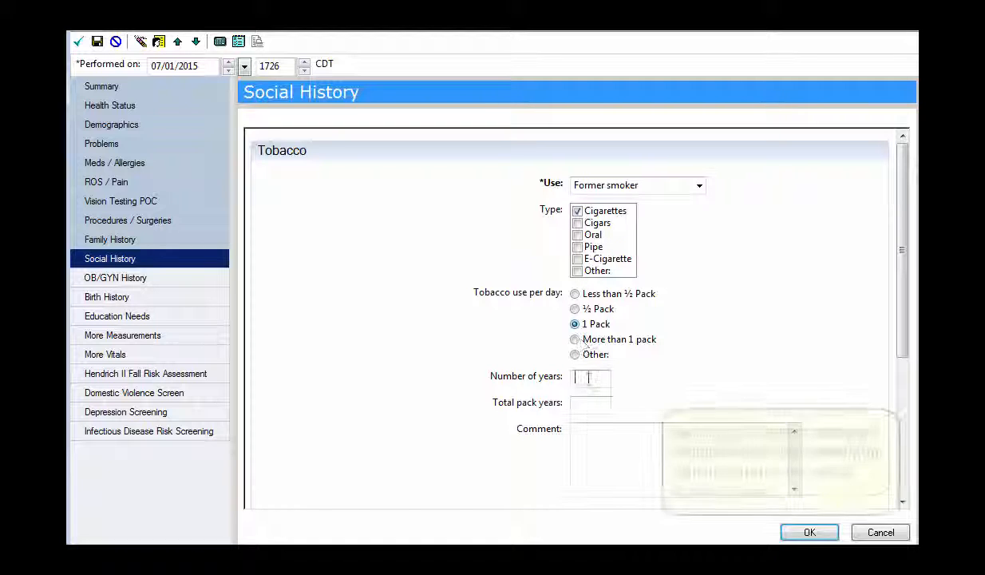
type("10")
left_click(589, 404)
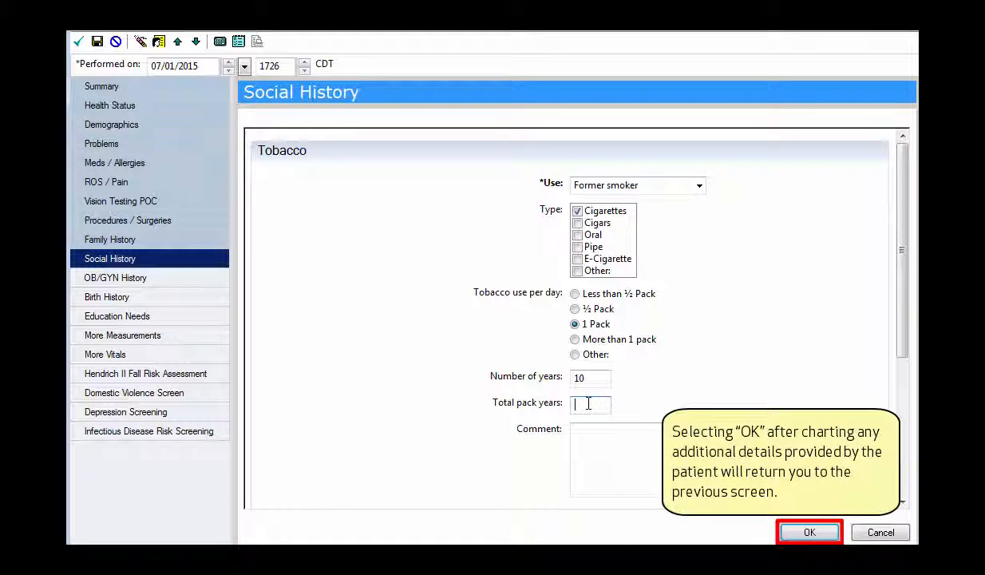
type("10")
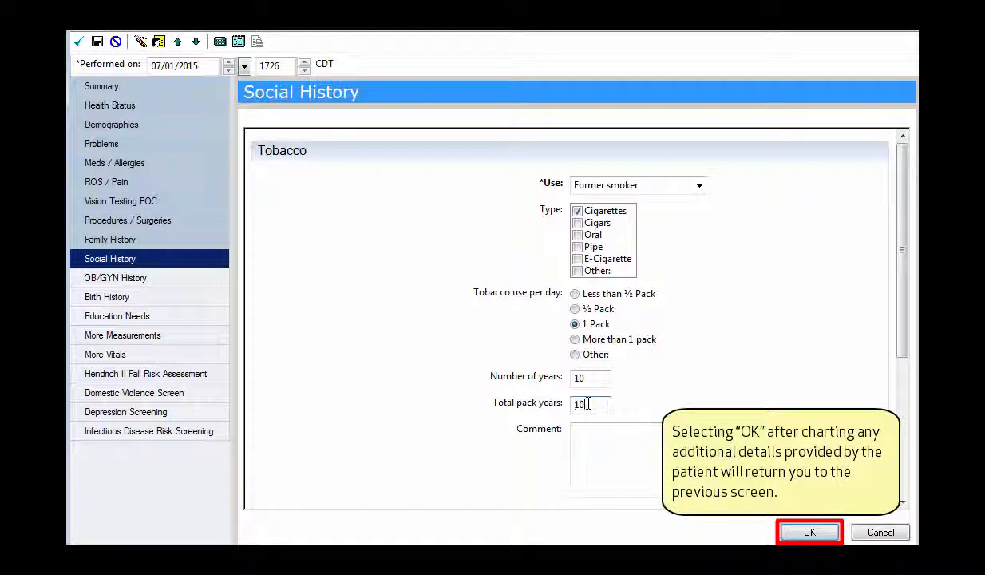
left_click(795, 534)
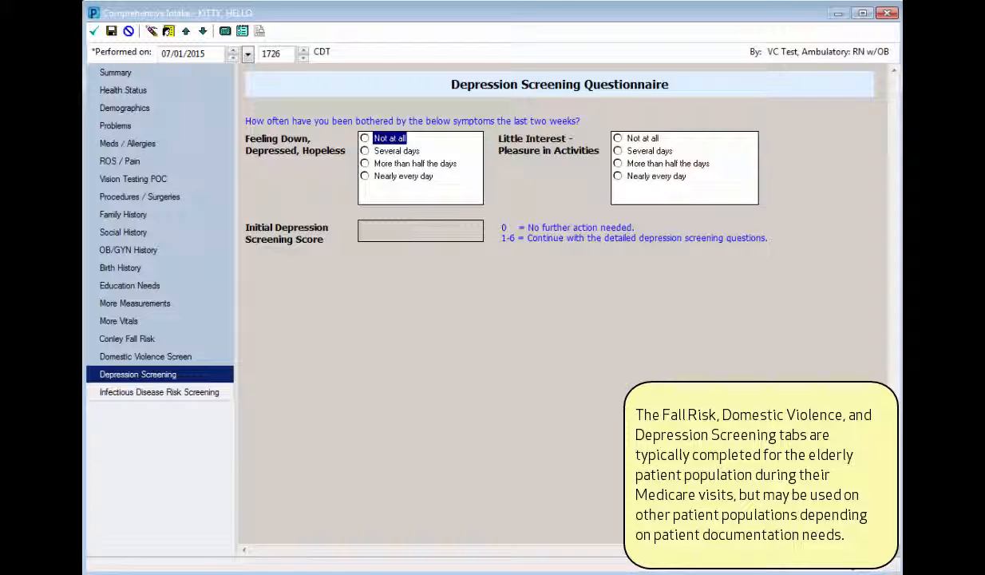
- Open the Infectious Disease Risk Screening section of the intake form
left_click(159, 392)
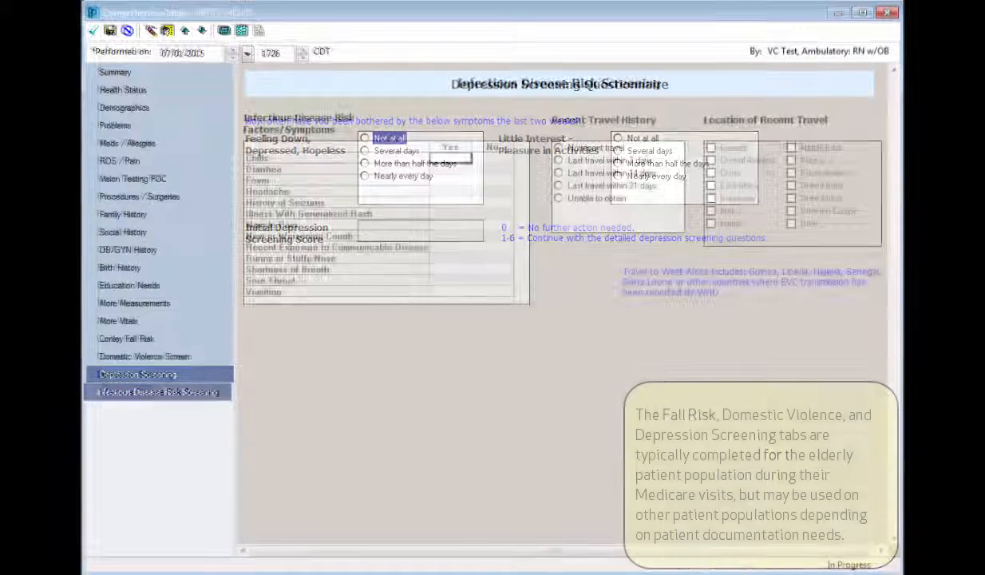